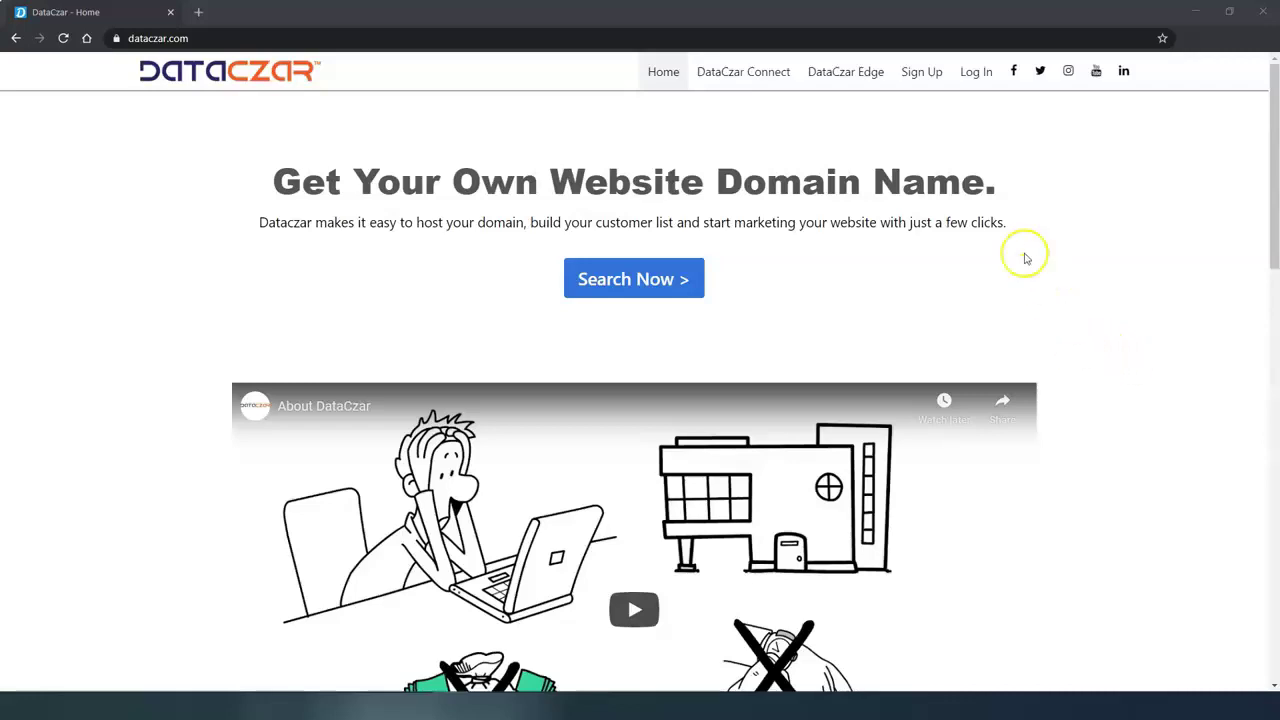
Log in to DataCzar with the saved account e-mail and the account password.
left_click(204, 41)
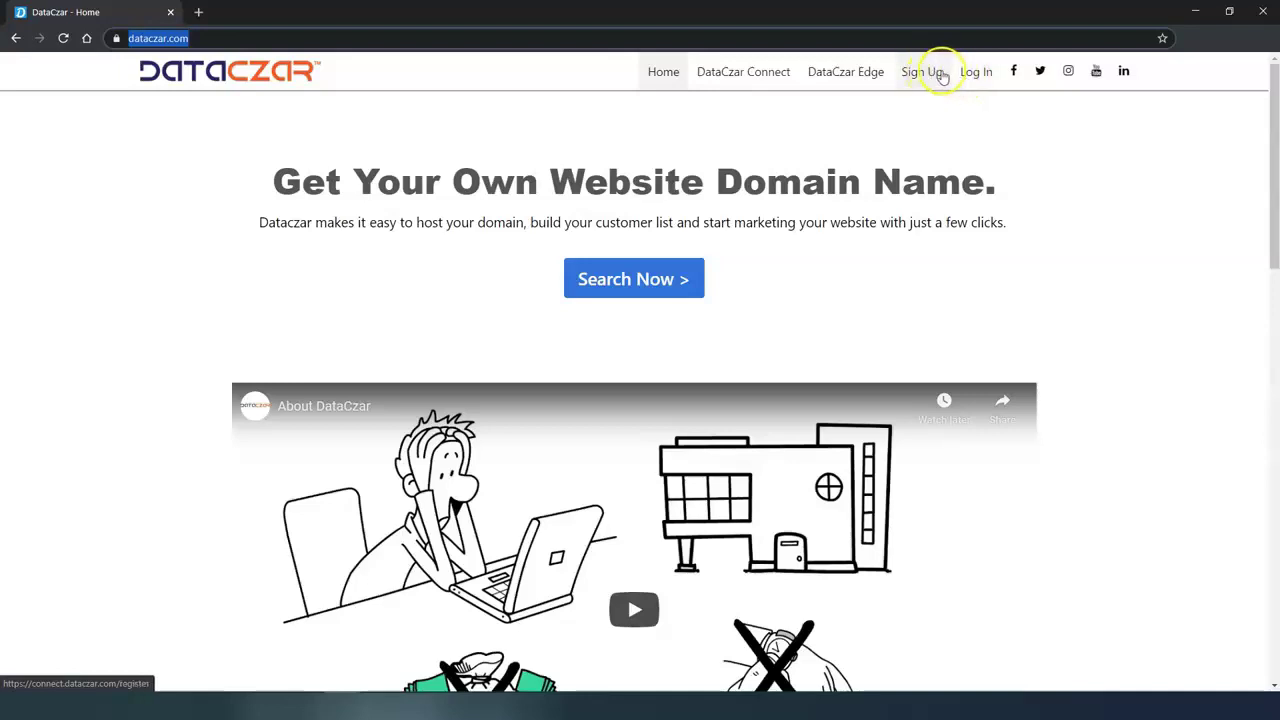
left_click(976, 73)
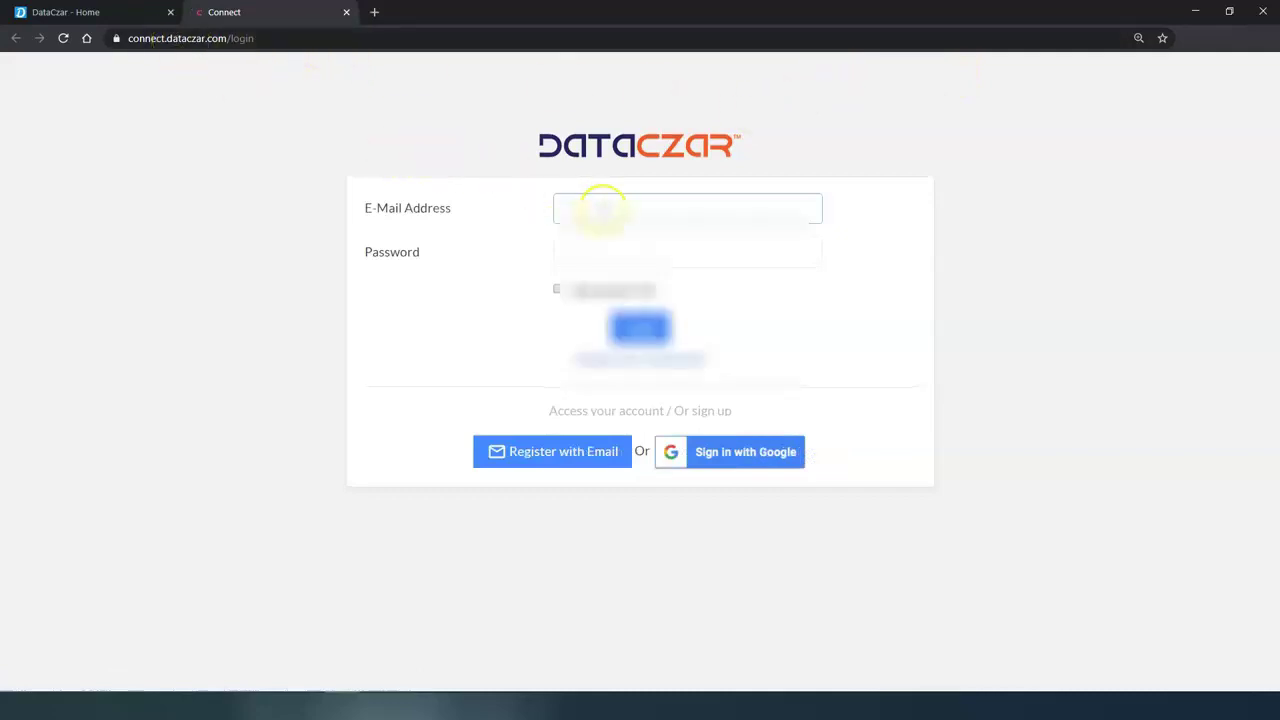
left_click(618, 210)
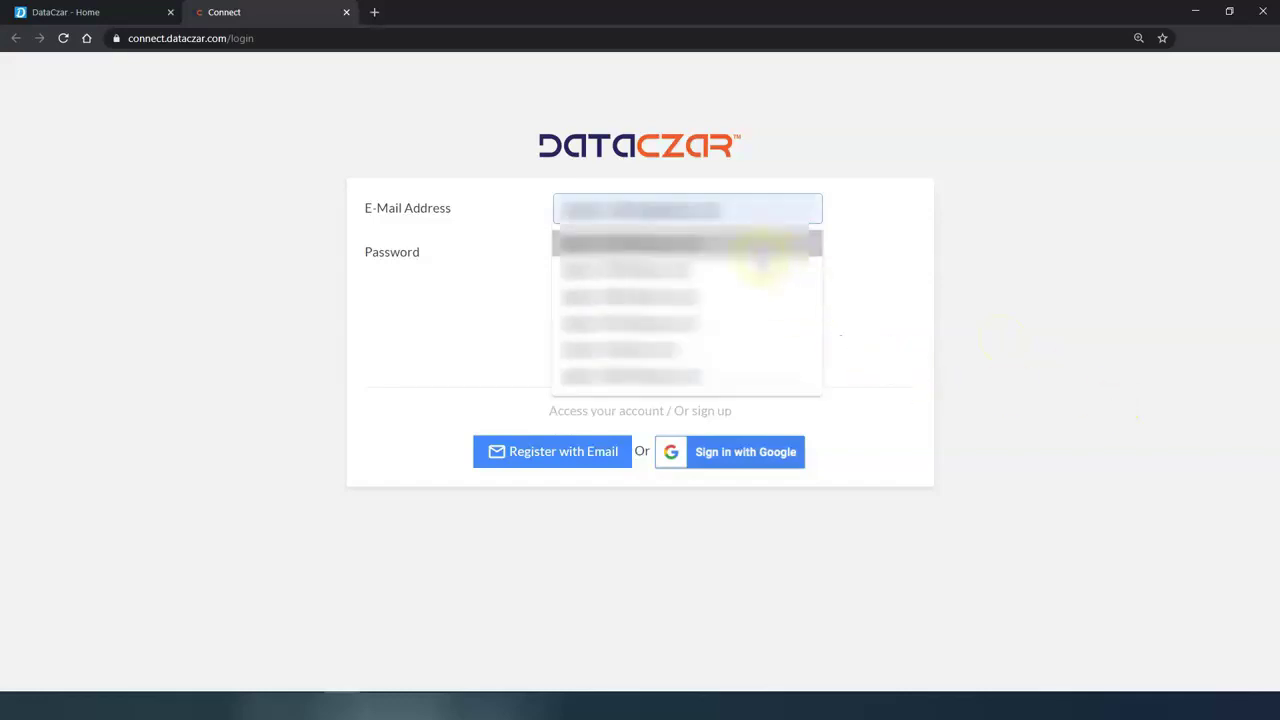
left_click(718, 252)
left_click(681, 266)
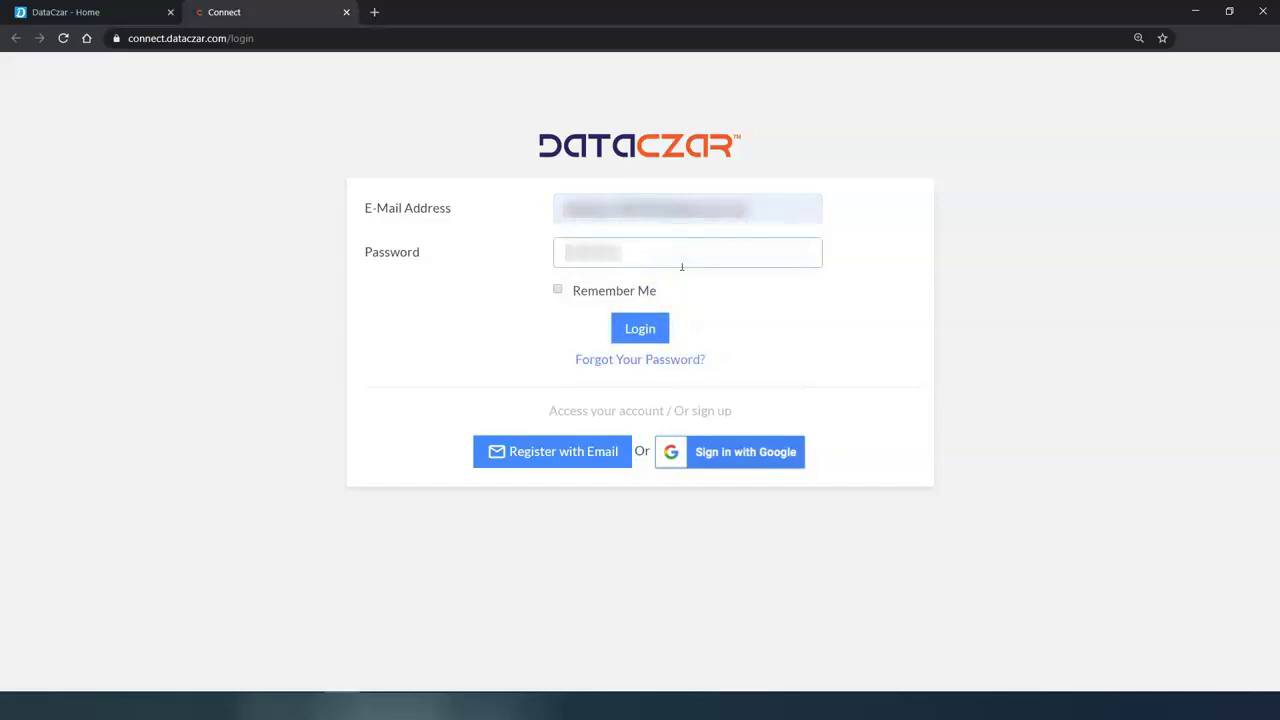
key("Return")
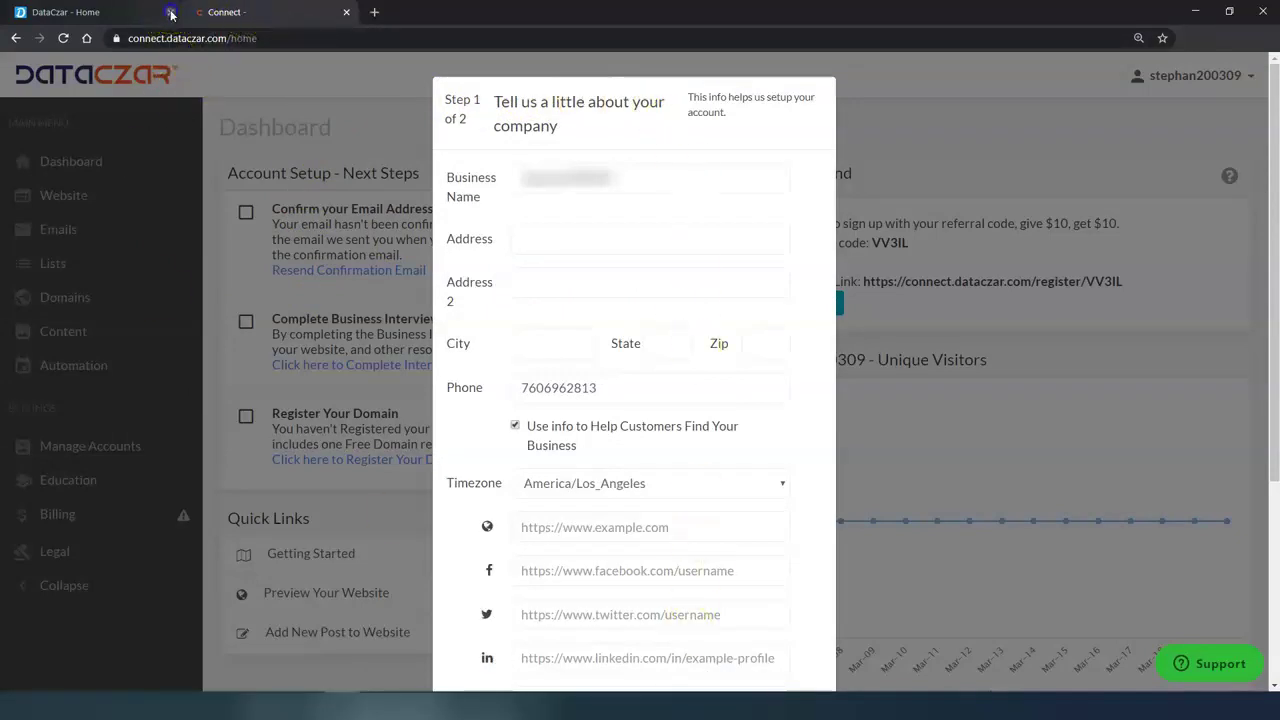
Close the old DataCzar home tab, go full screen, and dismiss the Step 1 questionnaire.
left_click(171, 12)
key("F11")
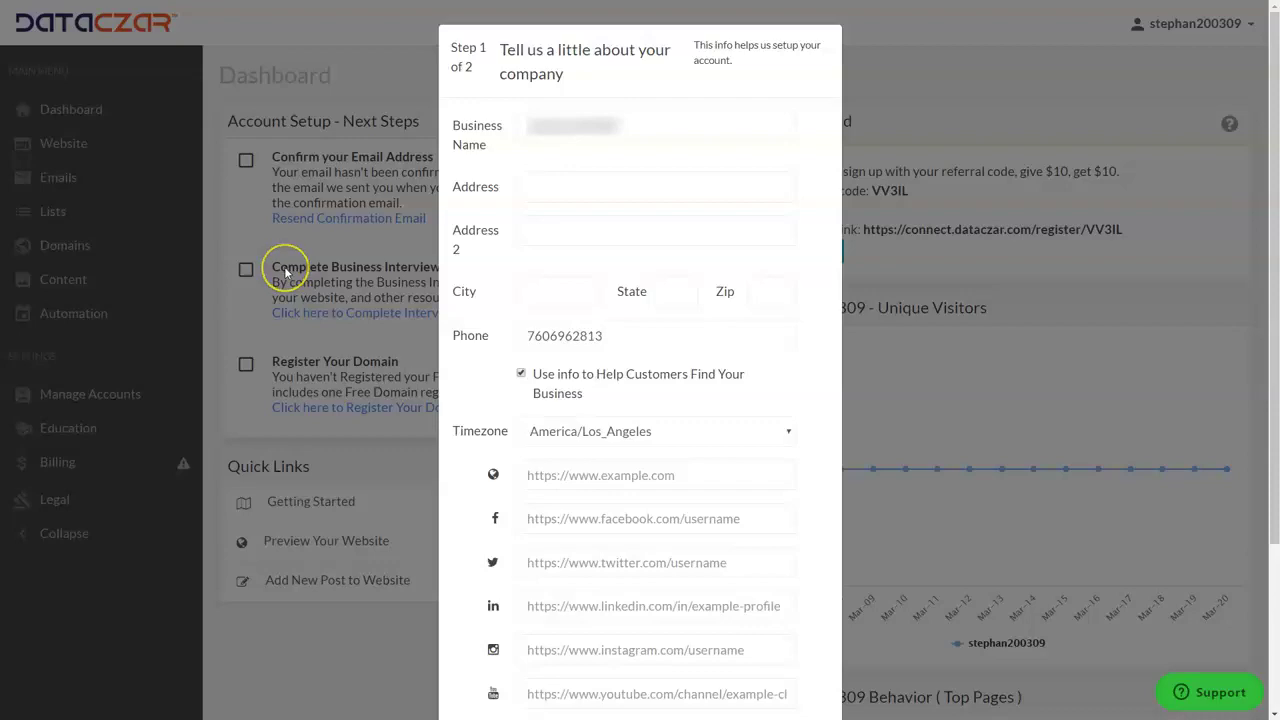
left_click(987, 388)
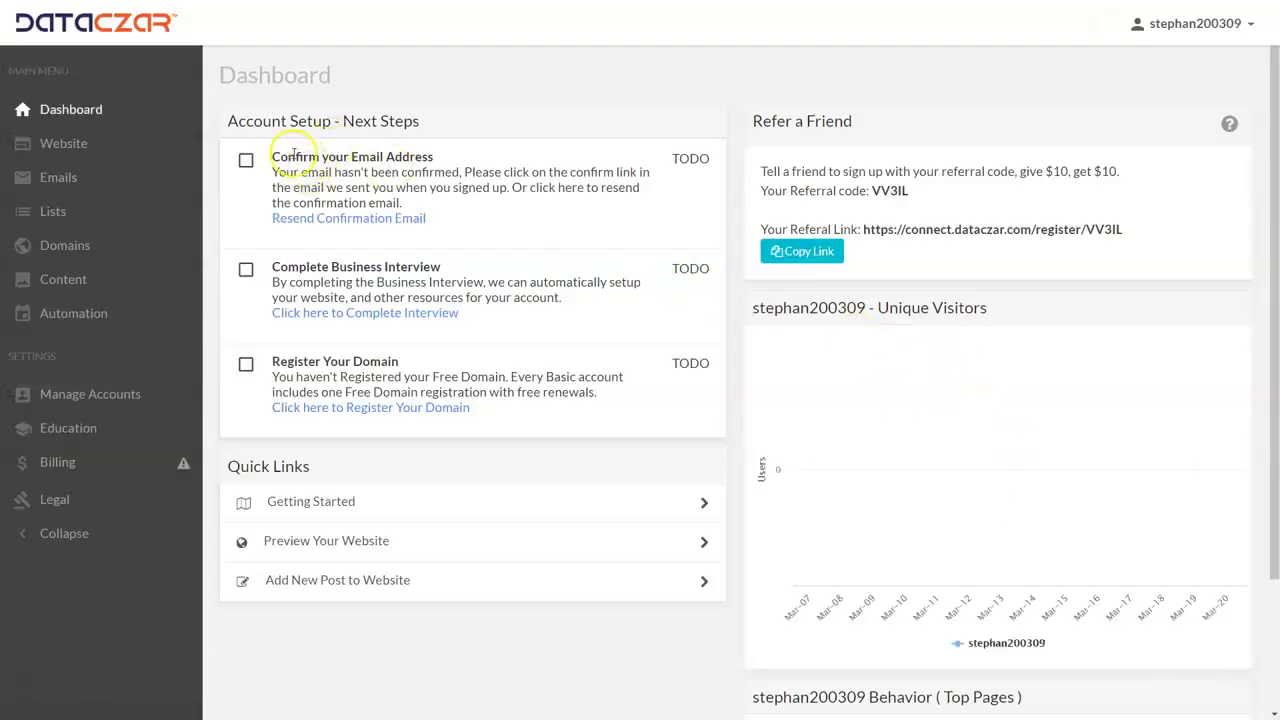
Highlight the Confirm your Email Address and Complete Business Interview setup steps.
left_click_drag(313, 156, 455, 156)
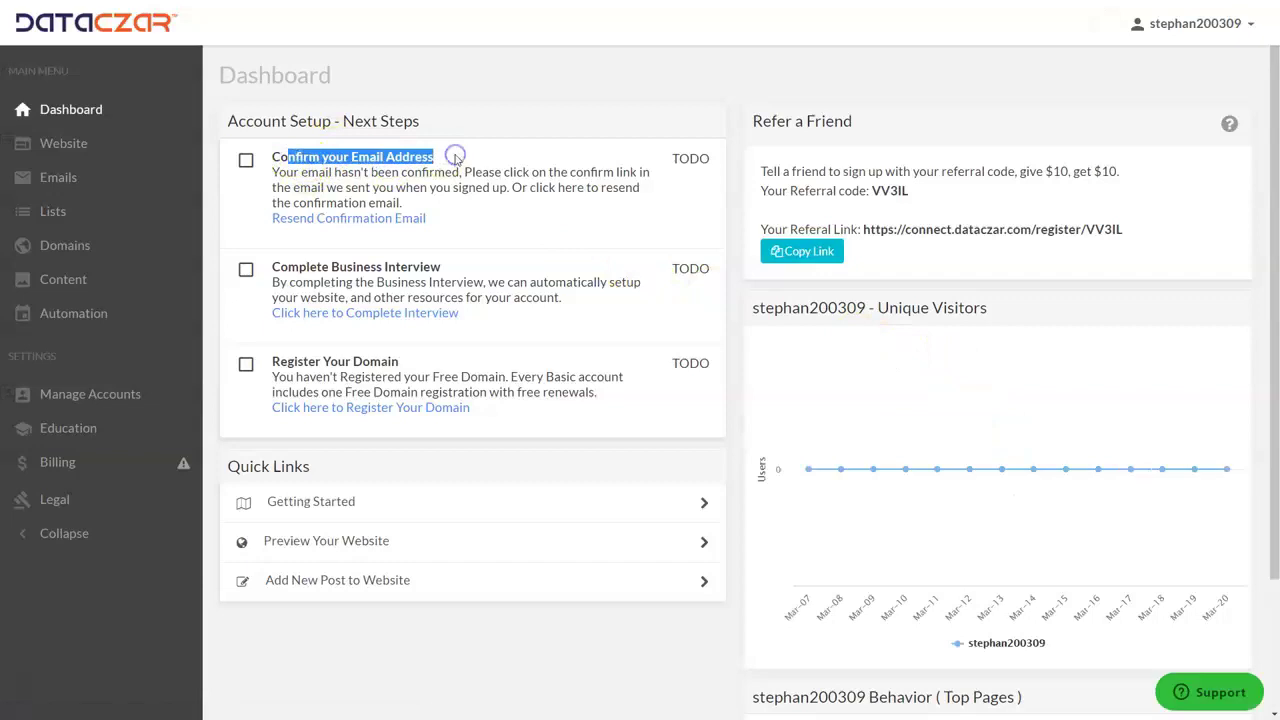
left_click(455, 157)
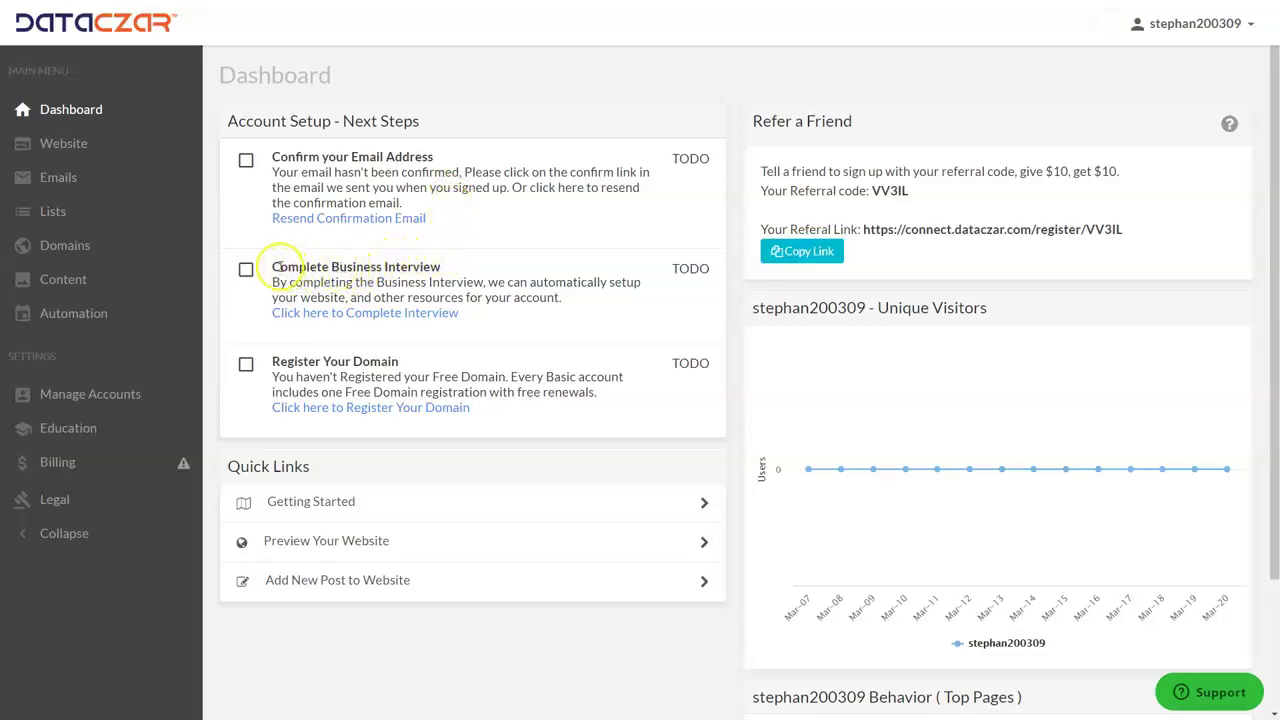
left_click_drag(273, 266, 450, 270)
left_click(455, 268)
Start the business interview and autofill Example Business with its 123 Example Street address.
left_click(340, 314)
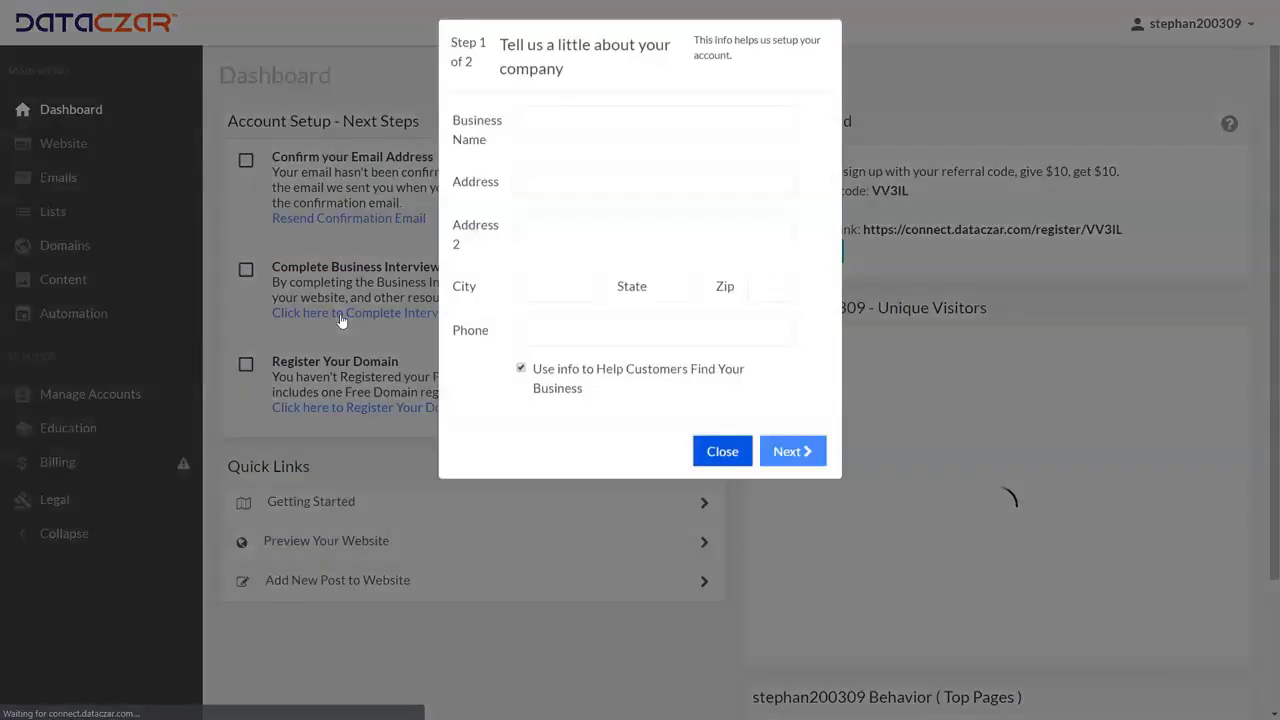
left_click(552, 121)
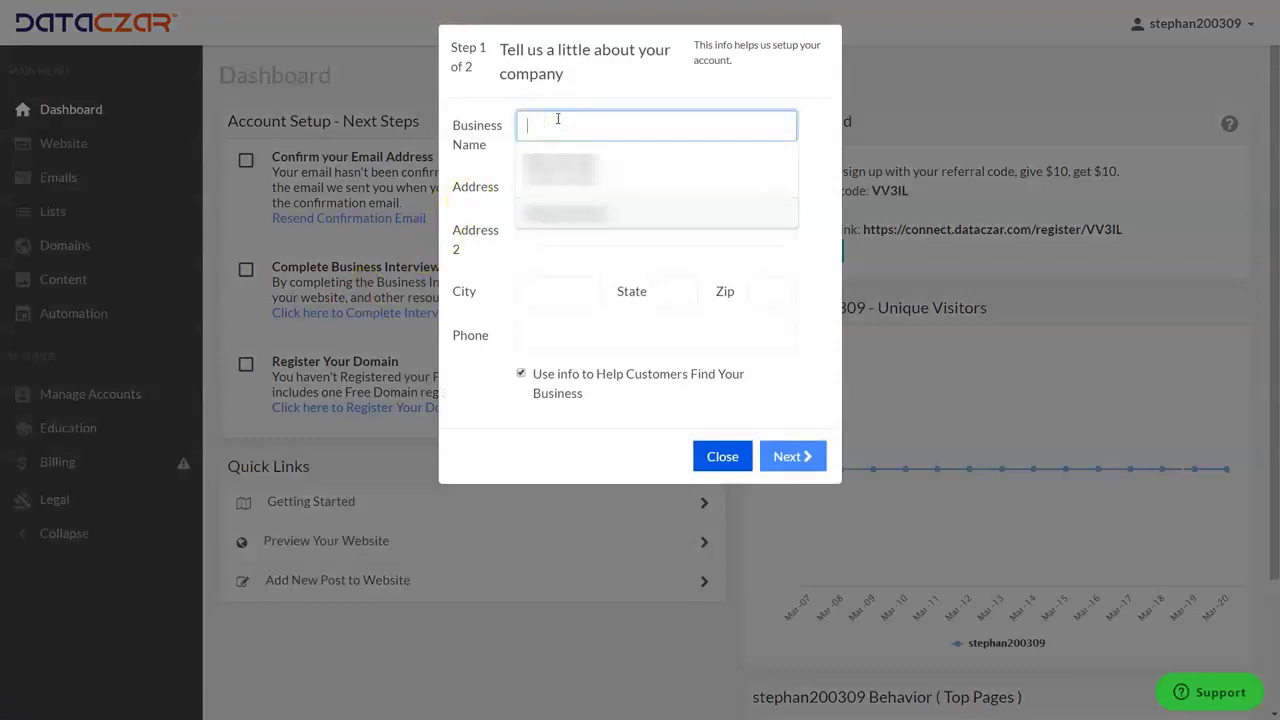
type("Exa")
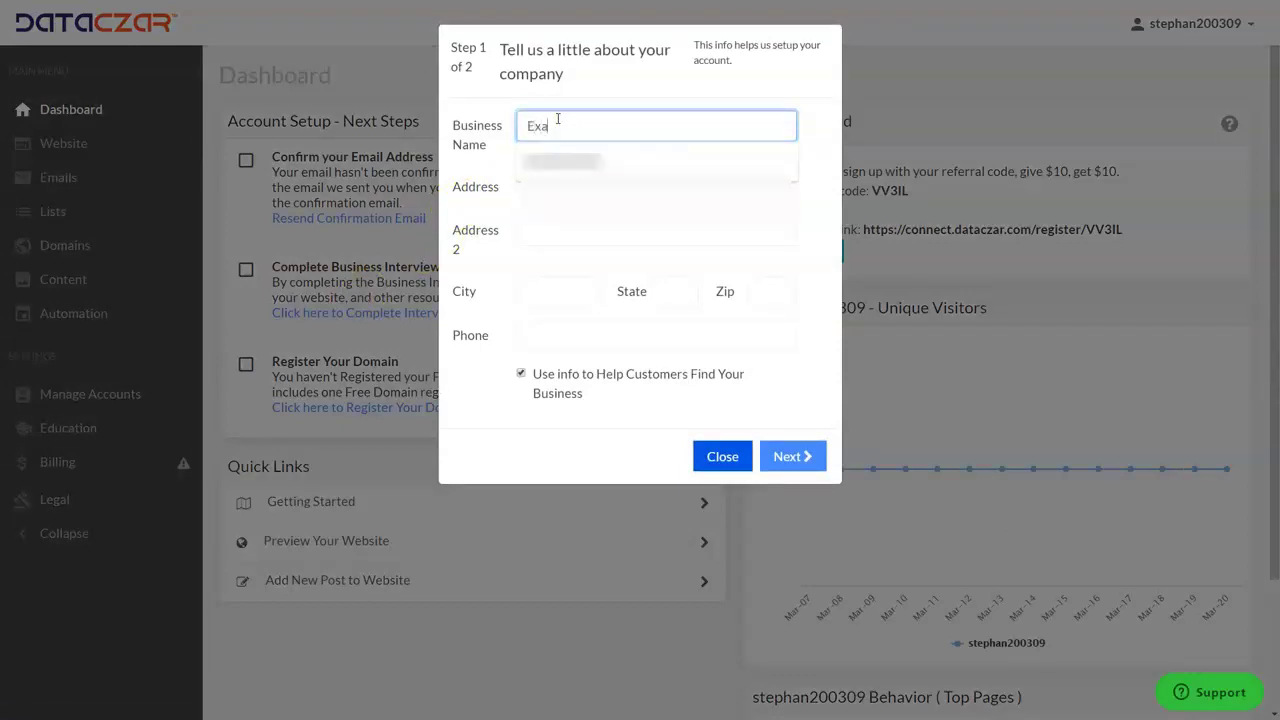
type("mple Business")
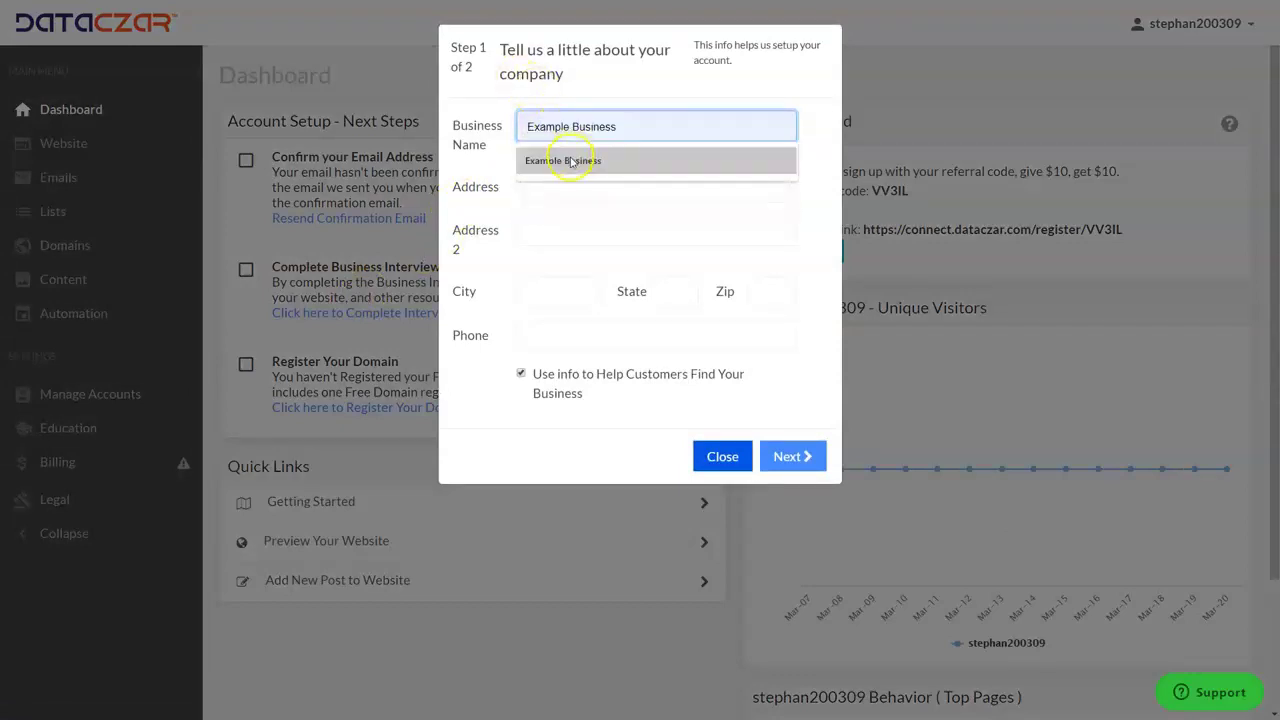
left_click(565, 160)
left_click(562, 190)
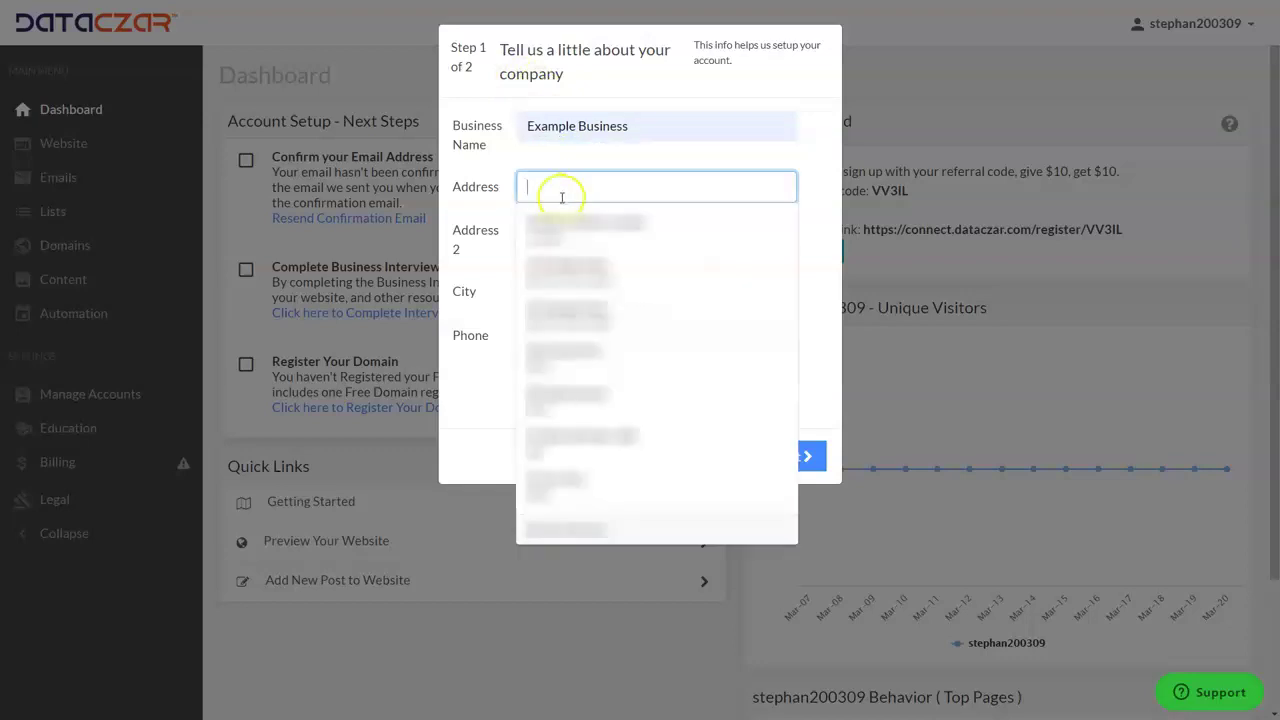
left_click(560, 266)
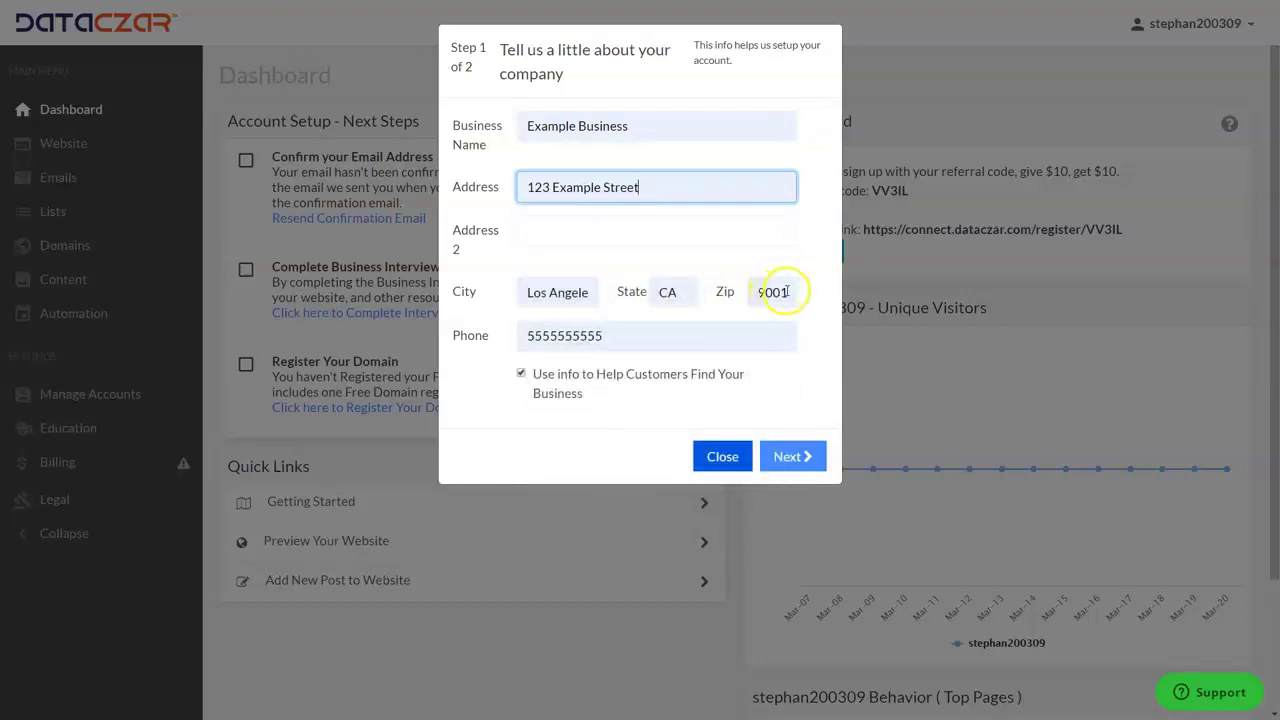
Check the ZIP code and address lines, then go on to the social links step.
left_click(782, 292)
left_click(829, 266)
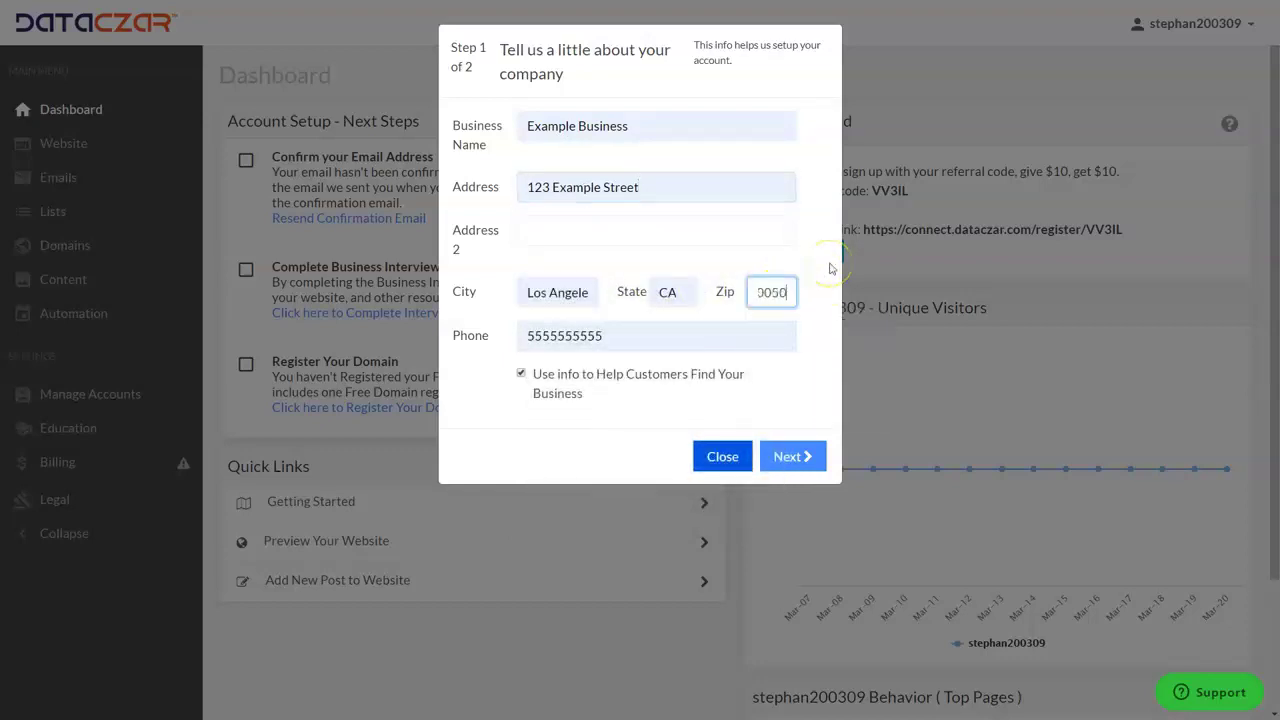
left_click(679, 226)
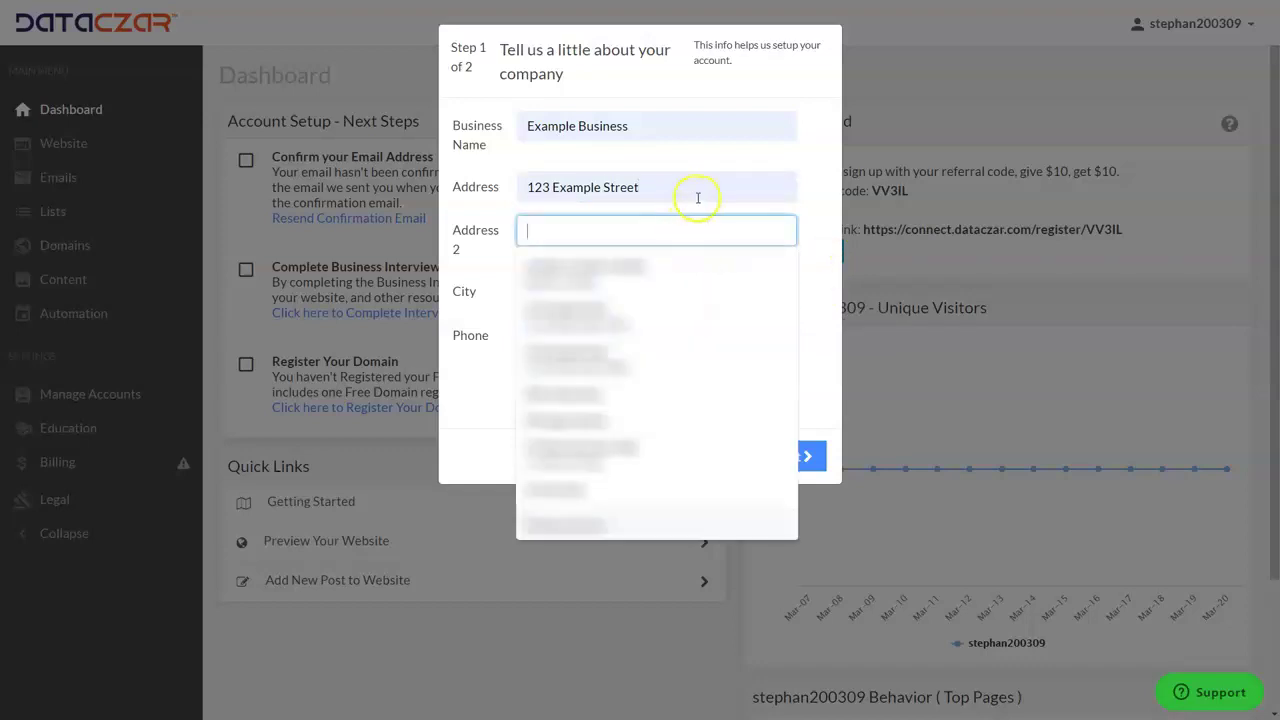
left_click(698, 197)
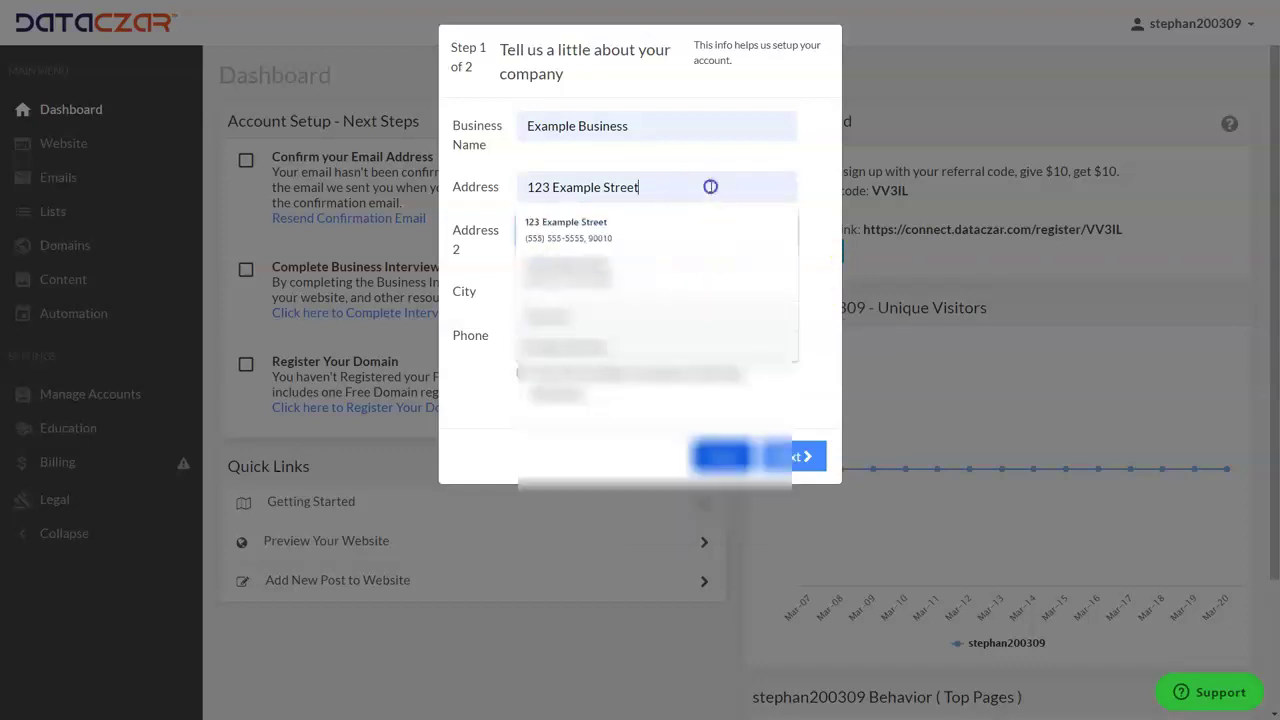
left_click(806, 152)
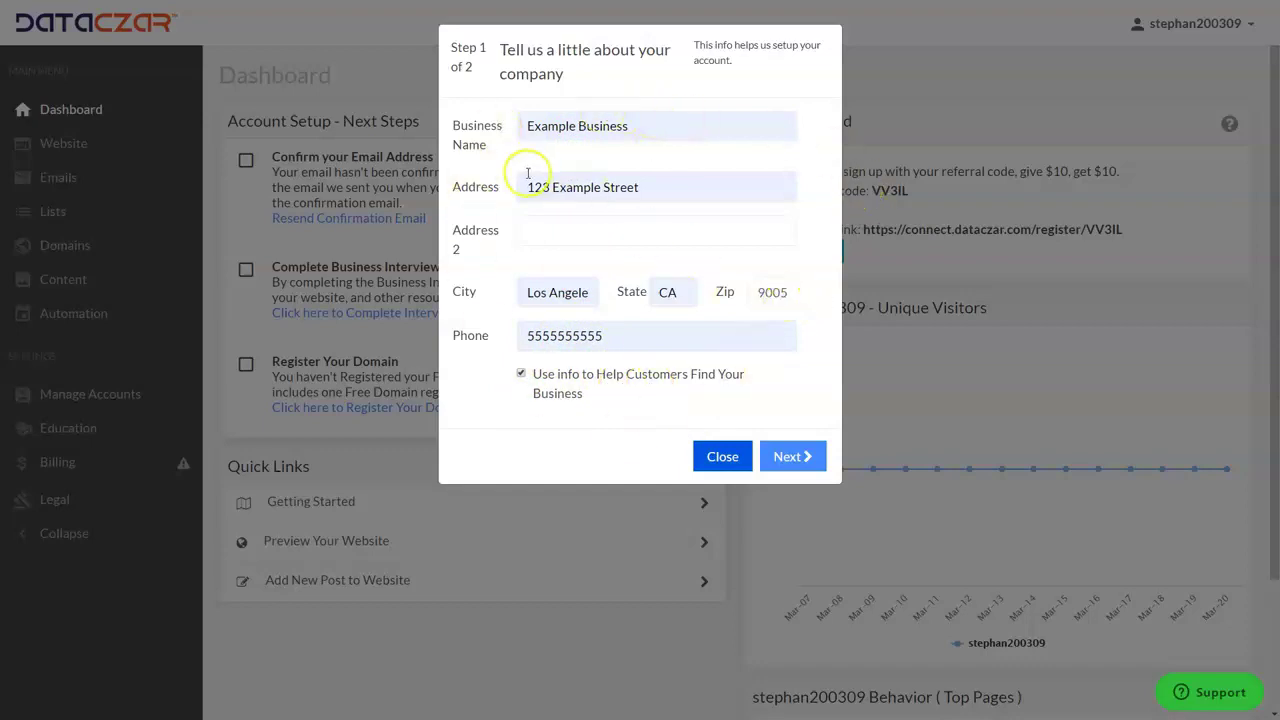
left_click(800, 460)
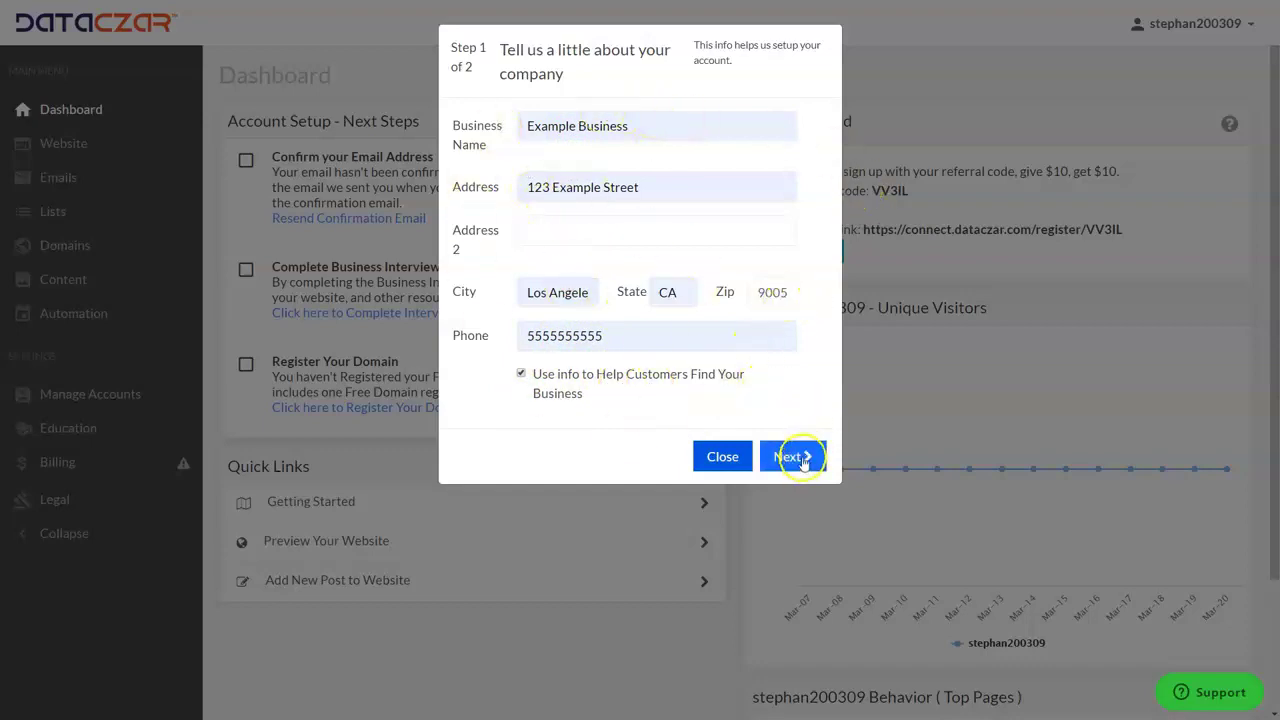
Add the company's Facebook and Instagram links and save them to finish the interview.
left_click(797, 457)
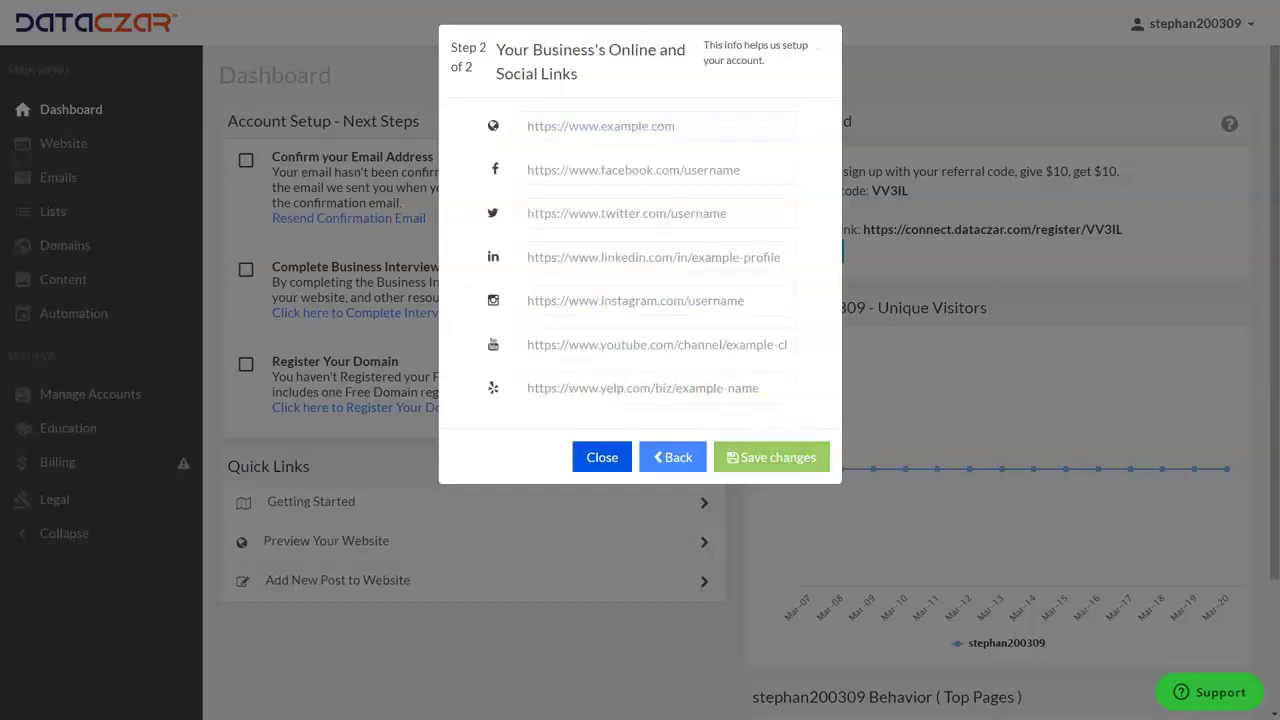
left_click(566, 171)
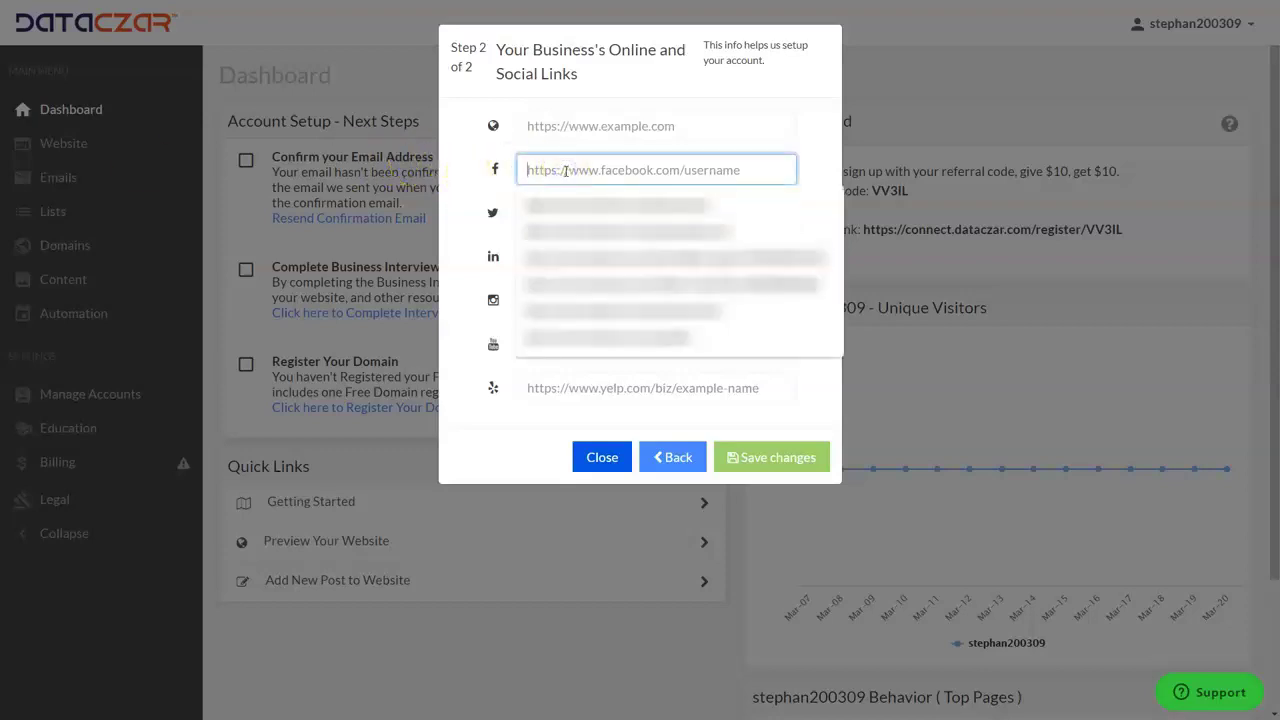
left_click(588, 204)
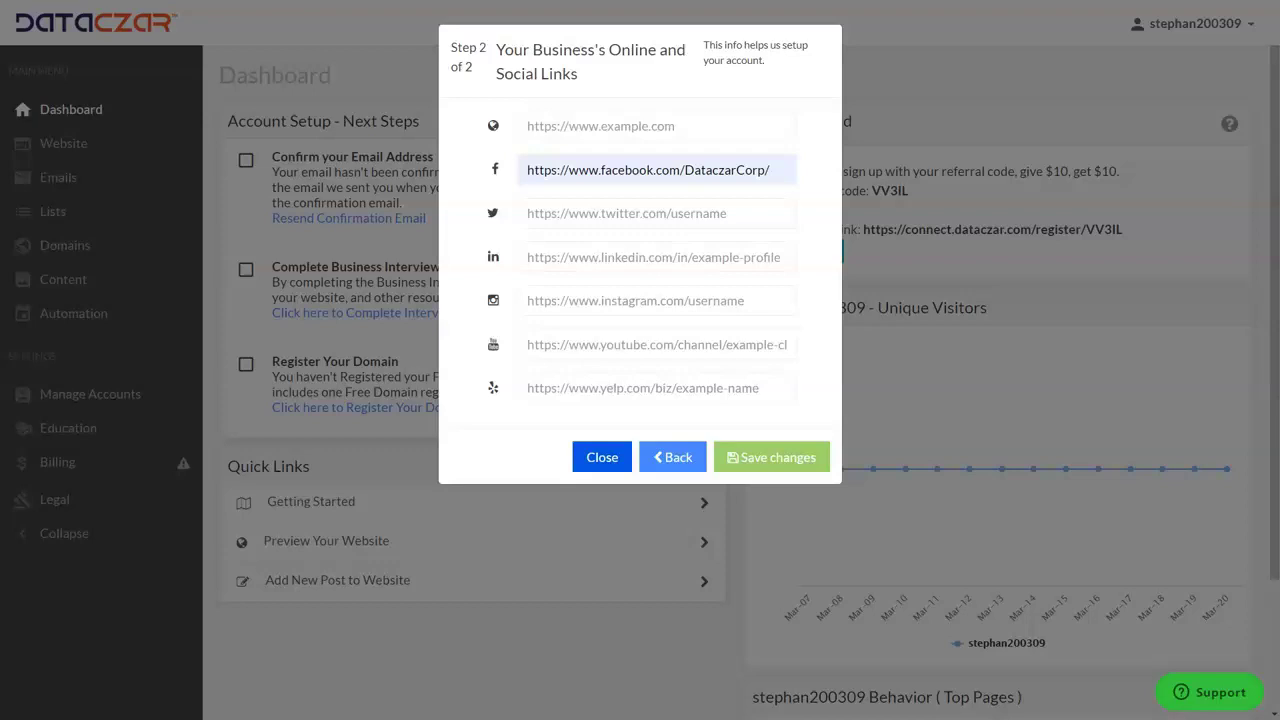
left_click(540, 300)
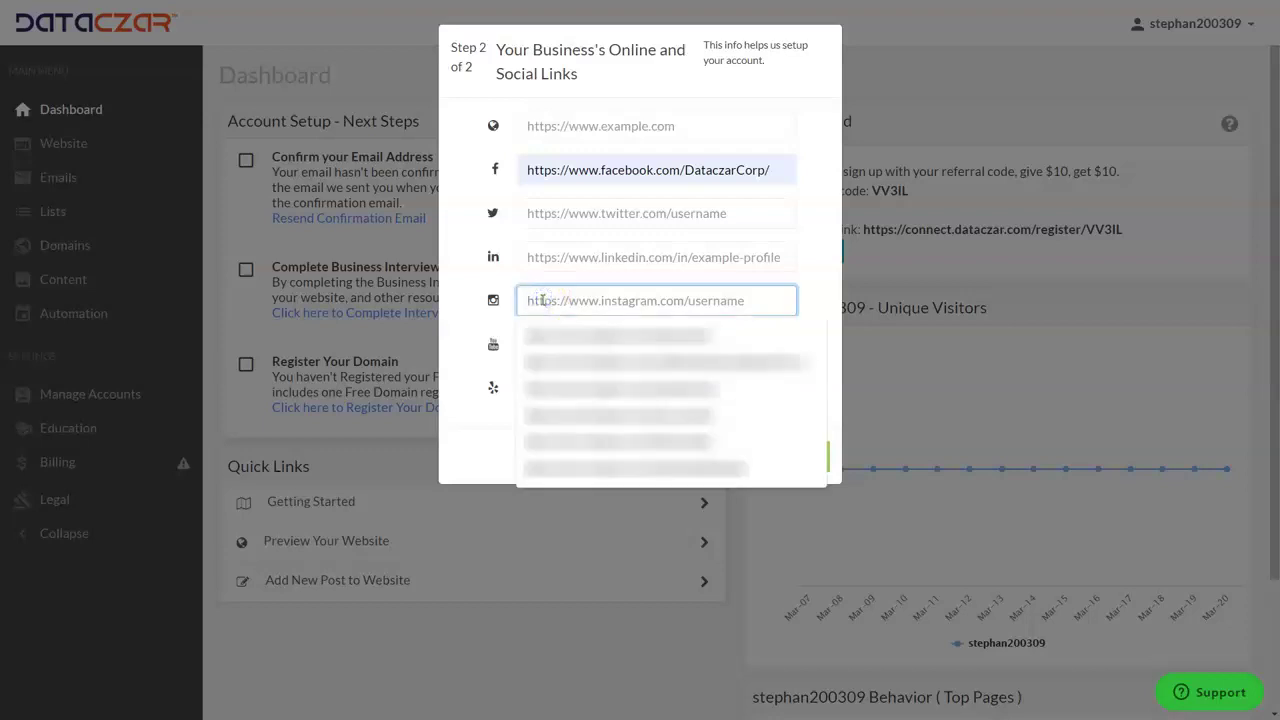
left_click(584, 335)
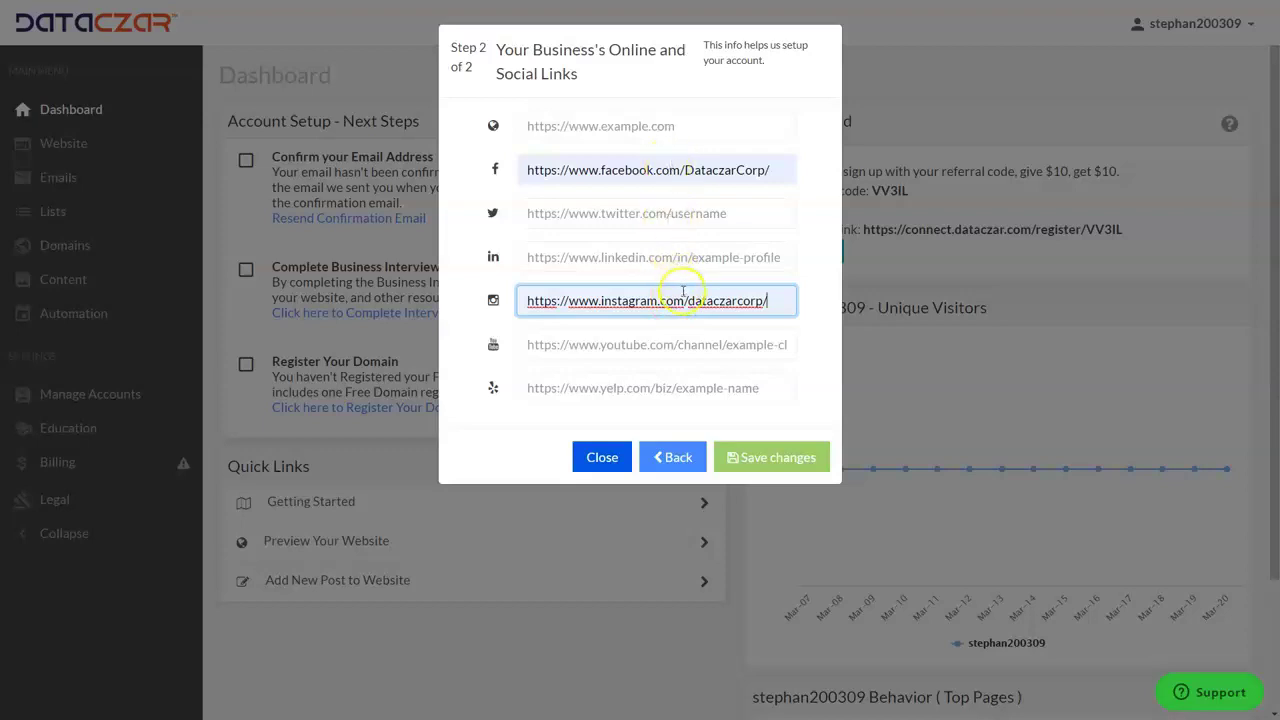
left_click(776, 461)
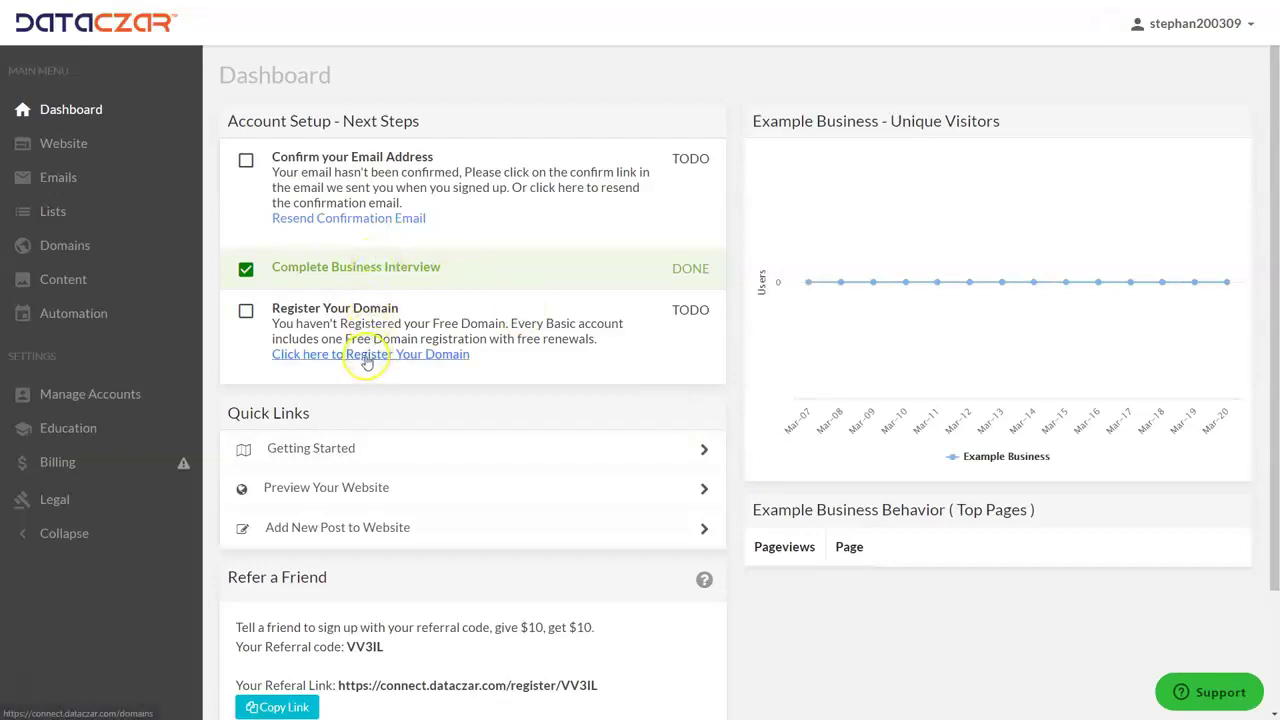
Search domains for AAAoutdoorscenes and choose aaaoutdoorscenes.com to register.
left_click(366, 358)
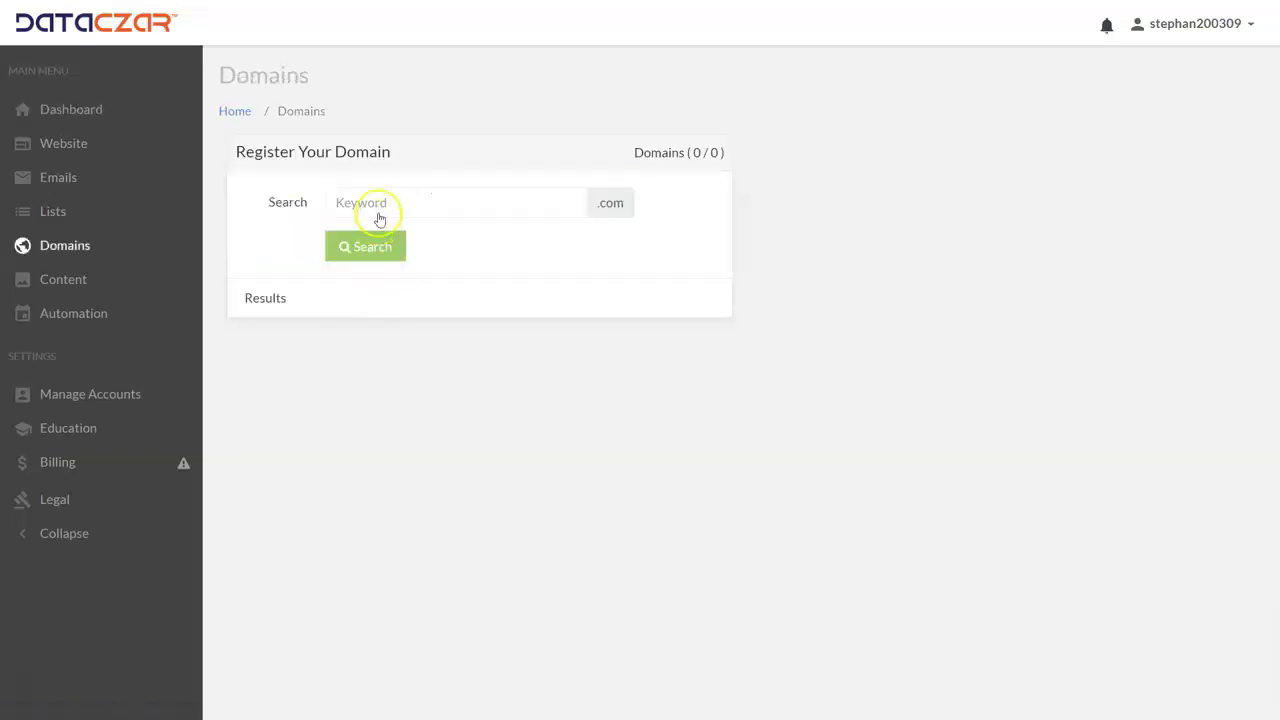
left_click(380, 202)
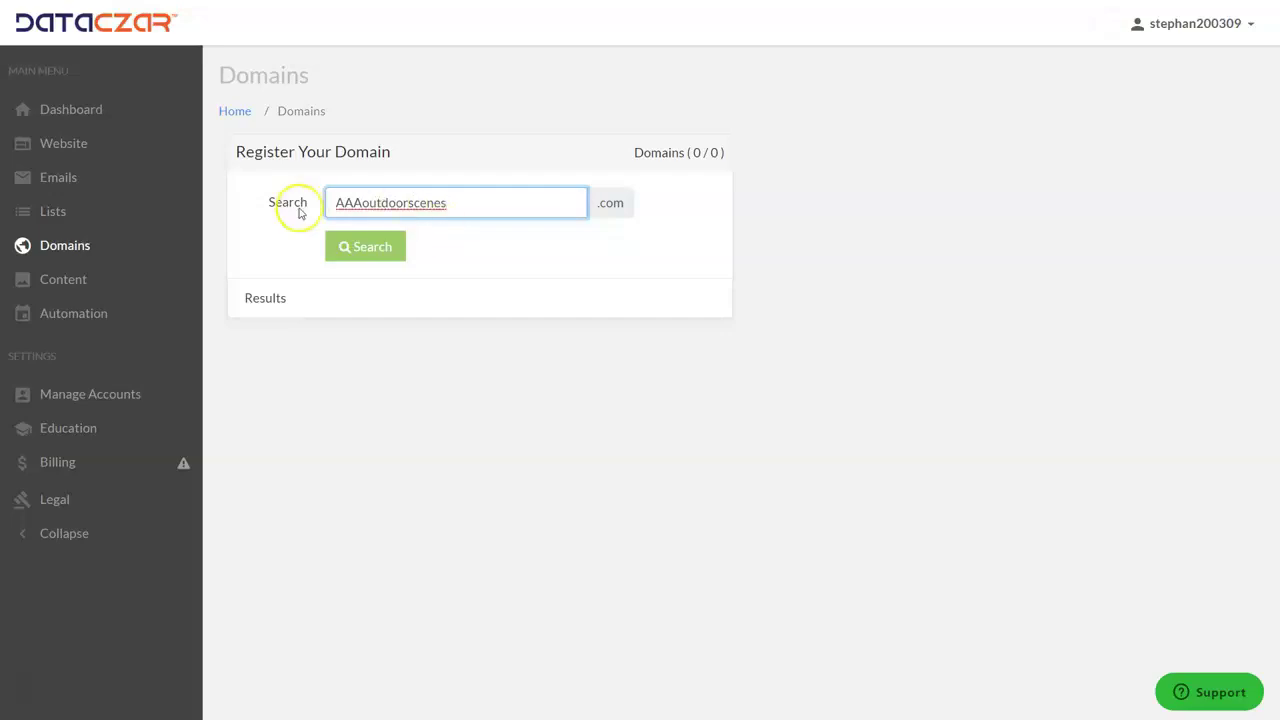
left_click(378, 253)
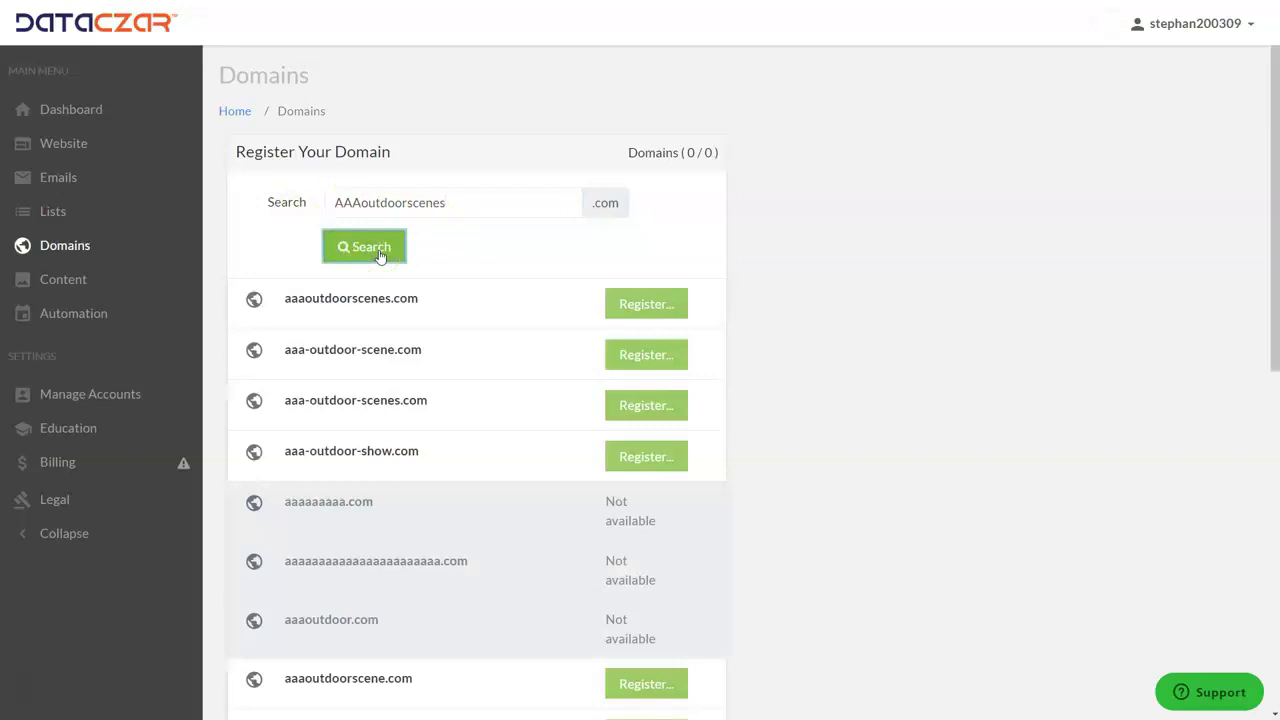
left_click(665, 302)
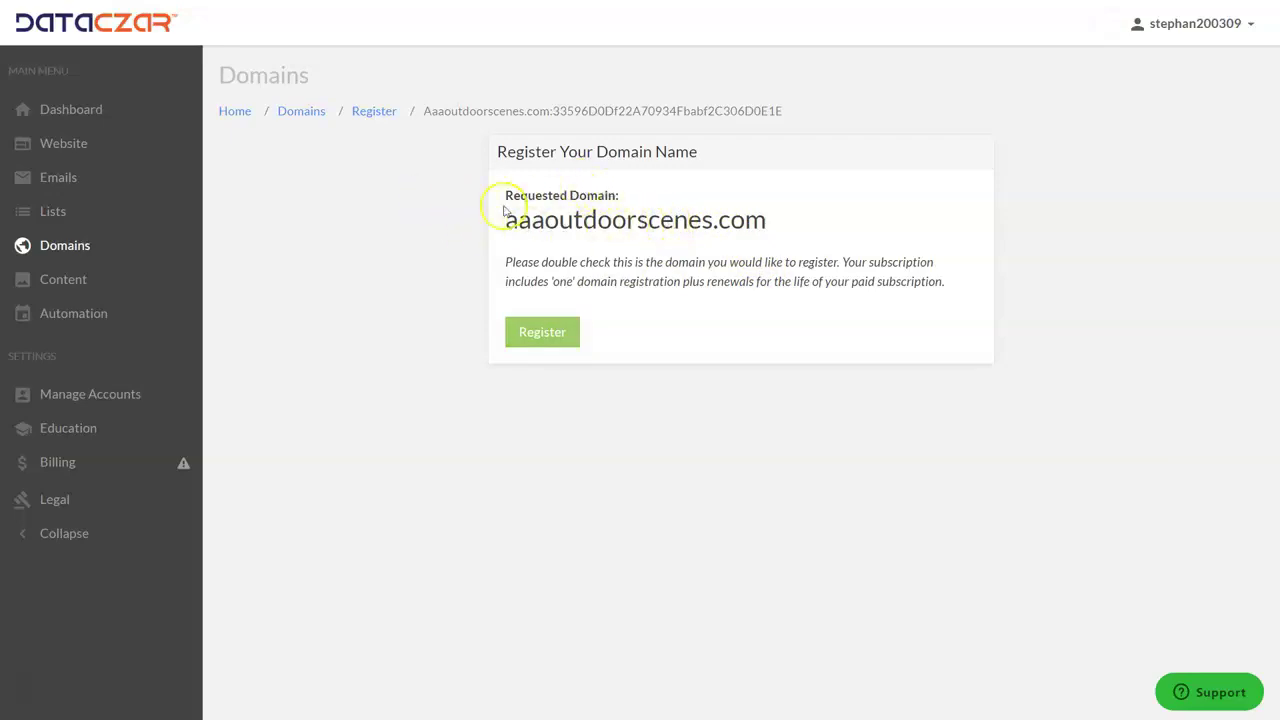
In Billing, enter the card number, expiry, CVC and ZIP, and add the card.
left_click(63, 463)
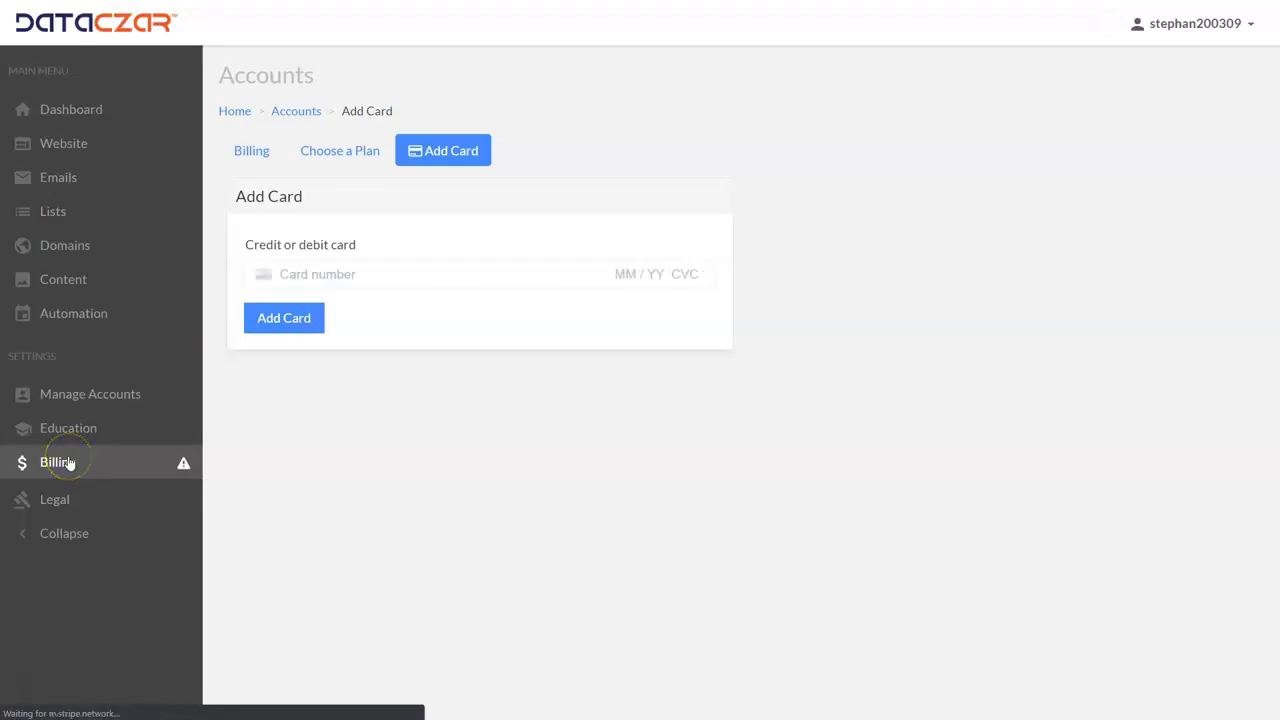
left_click(323, 274)
type("42424")
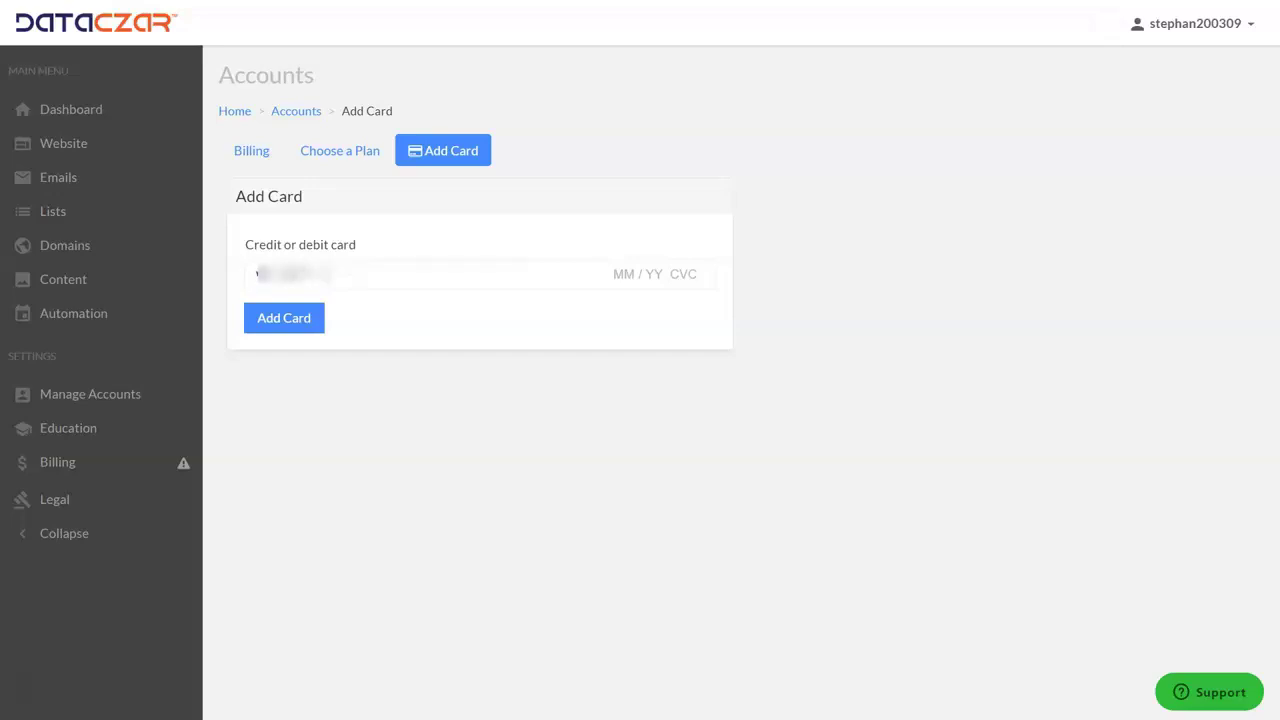
type("2")
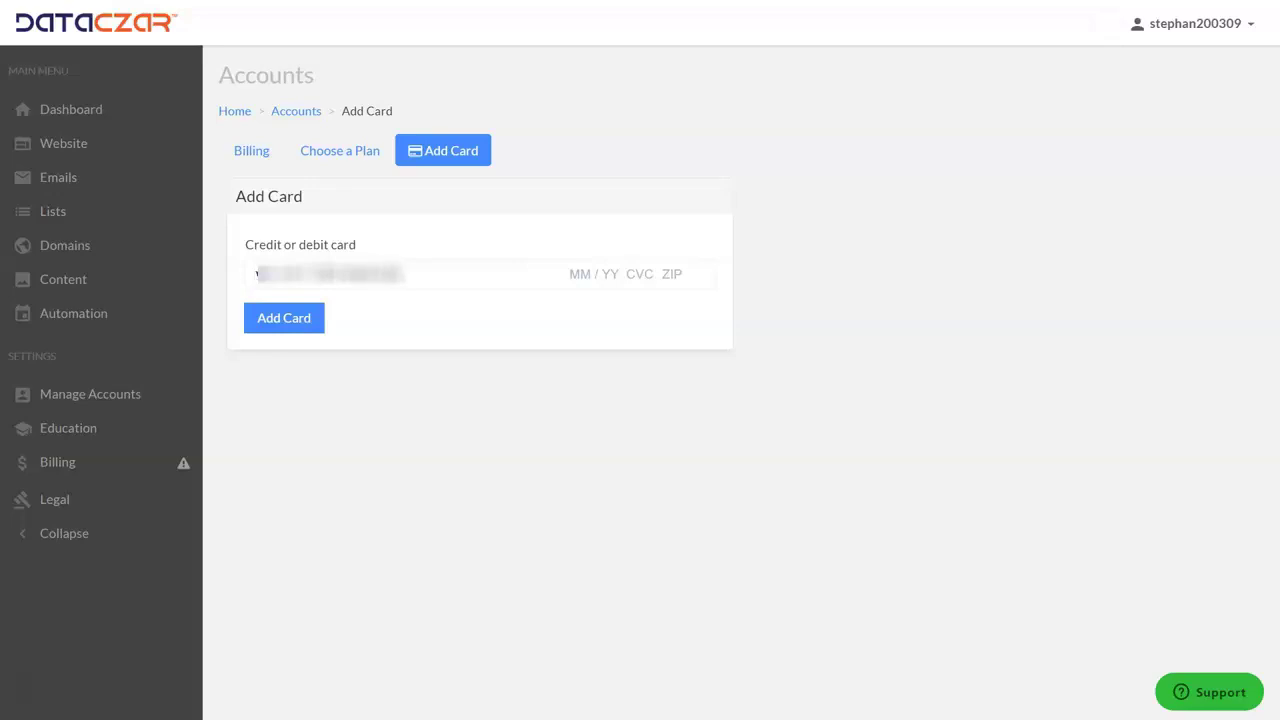
type("4")
key("BackSpace")
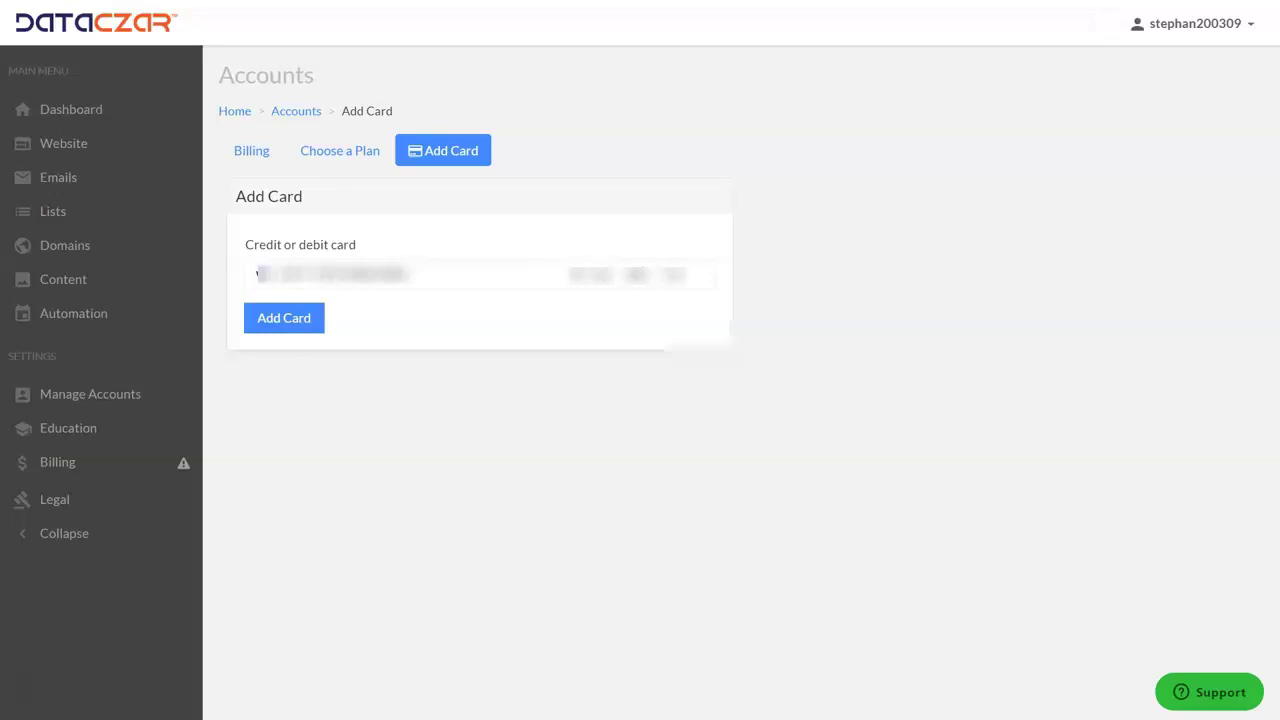
type("123")
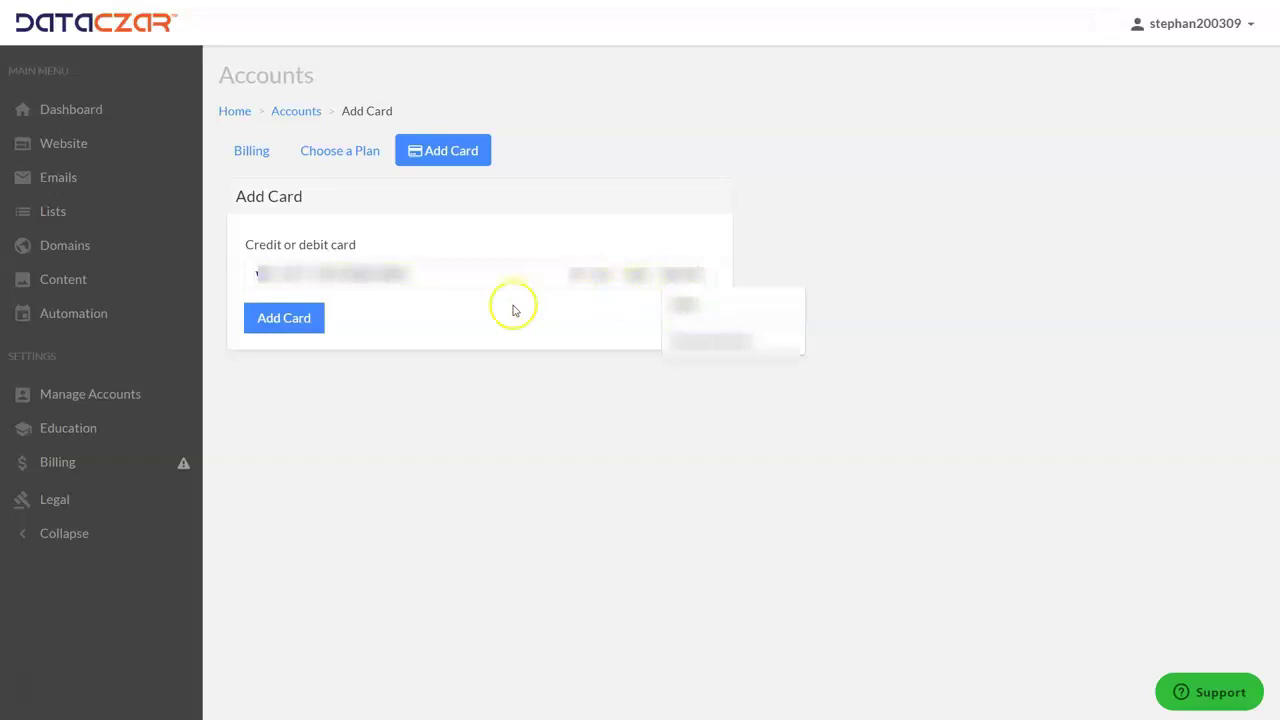
left_click(310, 319)
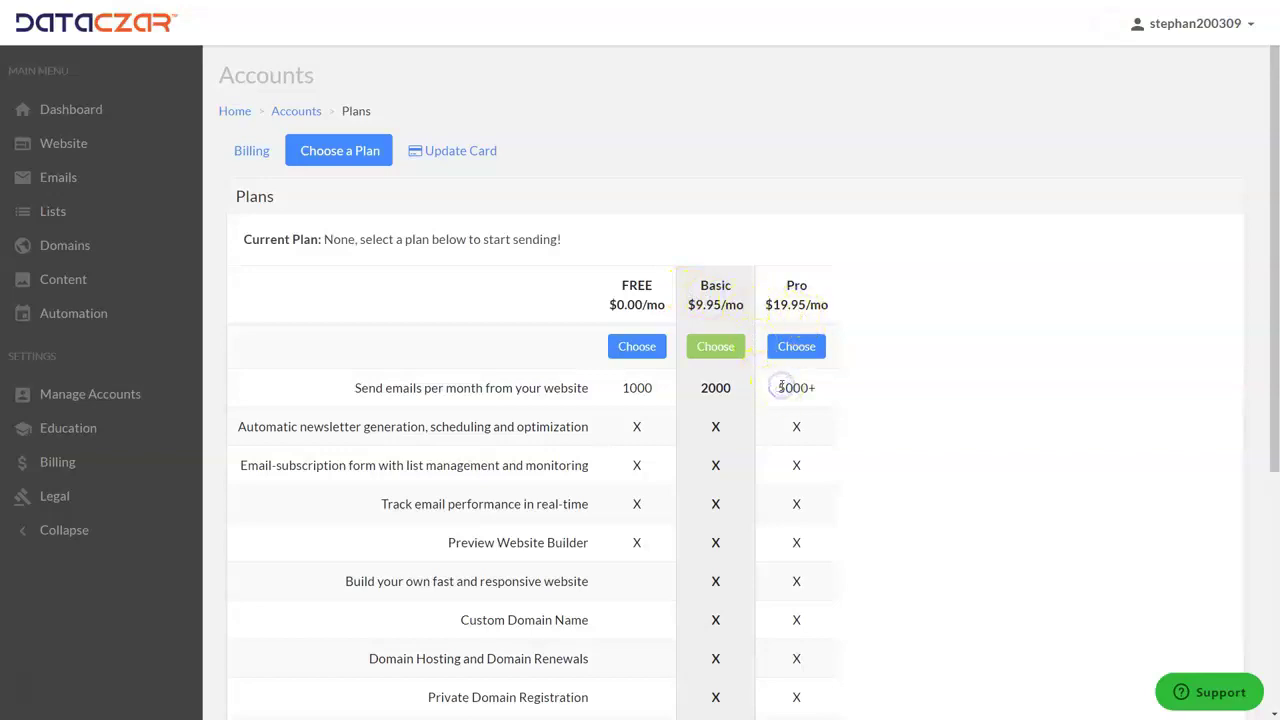
left_click(700, 389)
scroll(528, 525, "down", 3)
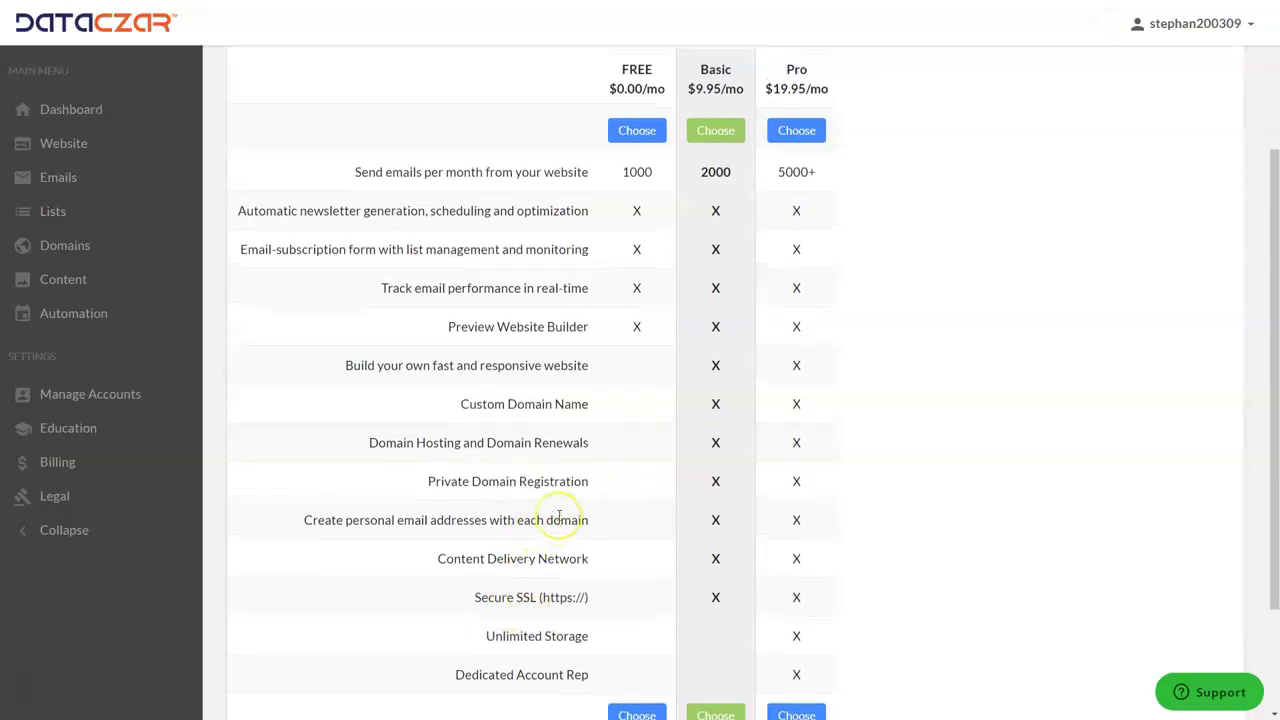
scroll(555, 517, "up", 3)
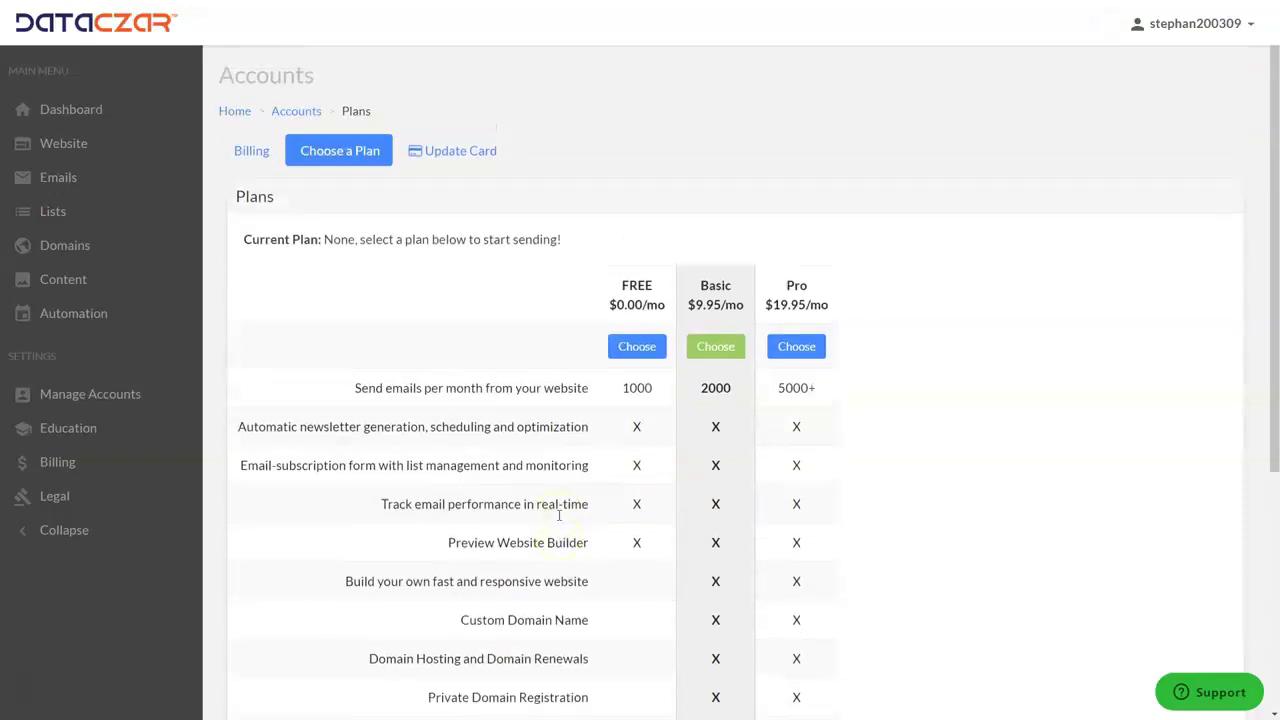
Choose the $9.95 Basic plan, then go to the Website page.
left_click(718, 349)
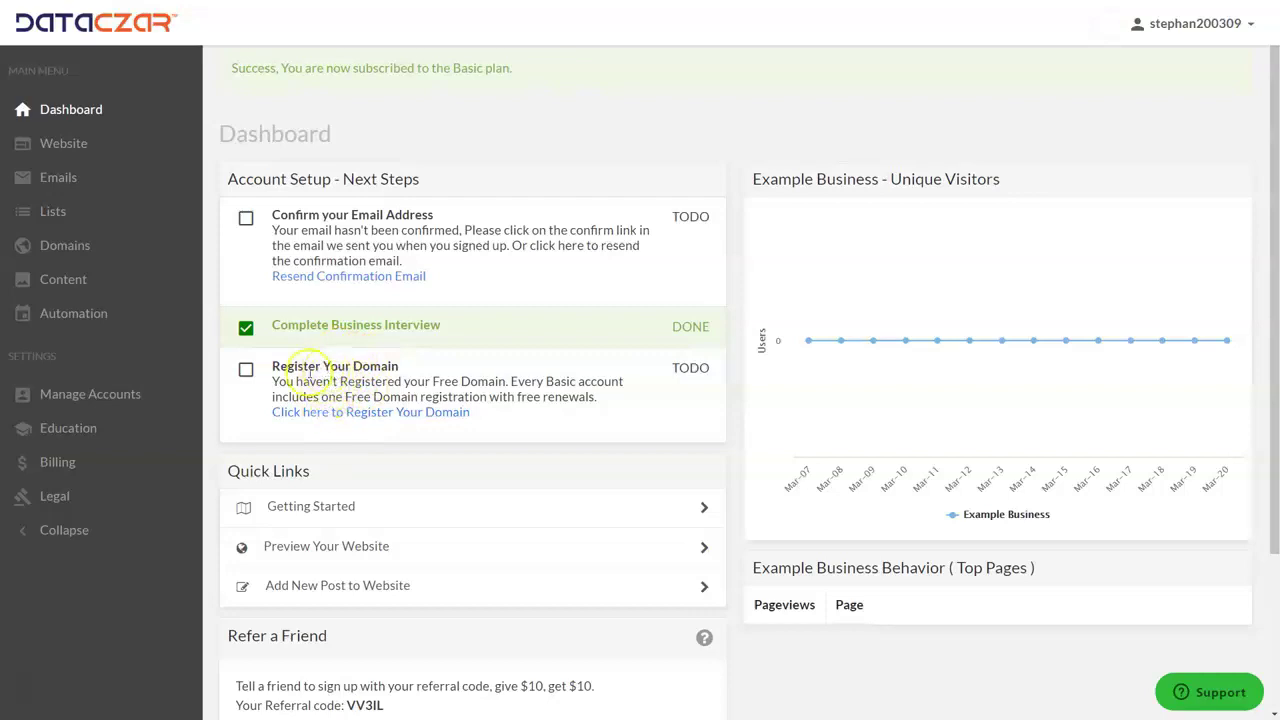
left_click(64, 143)
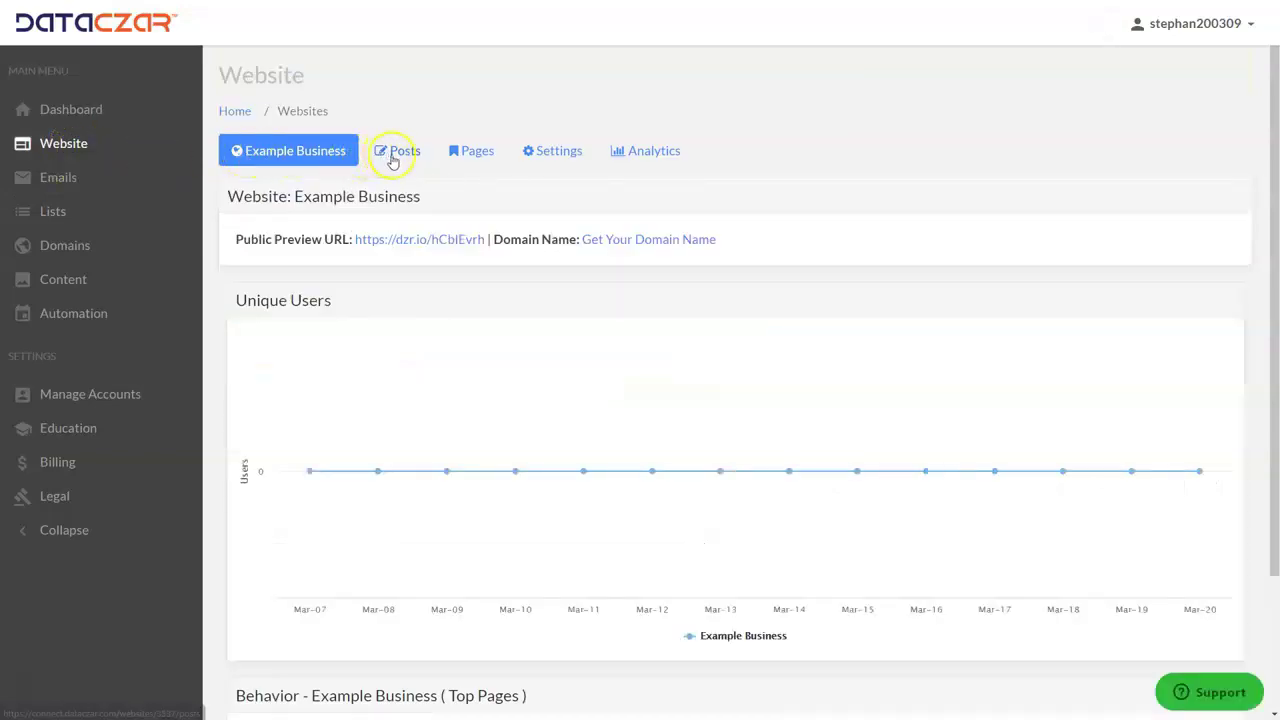
Open the Example Business Public Preview URL from the Website page.
left_click(423, 242)
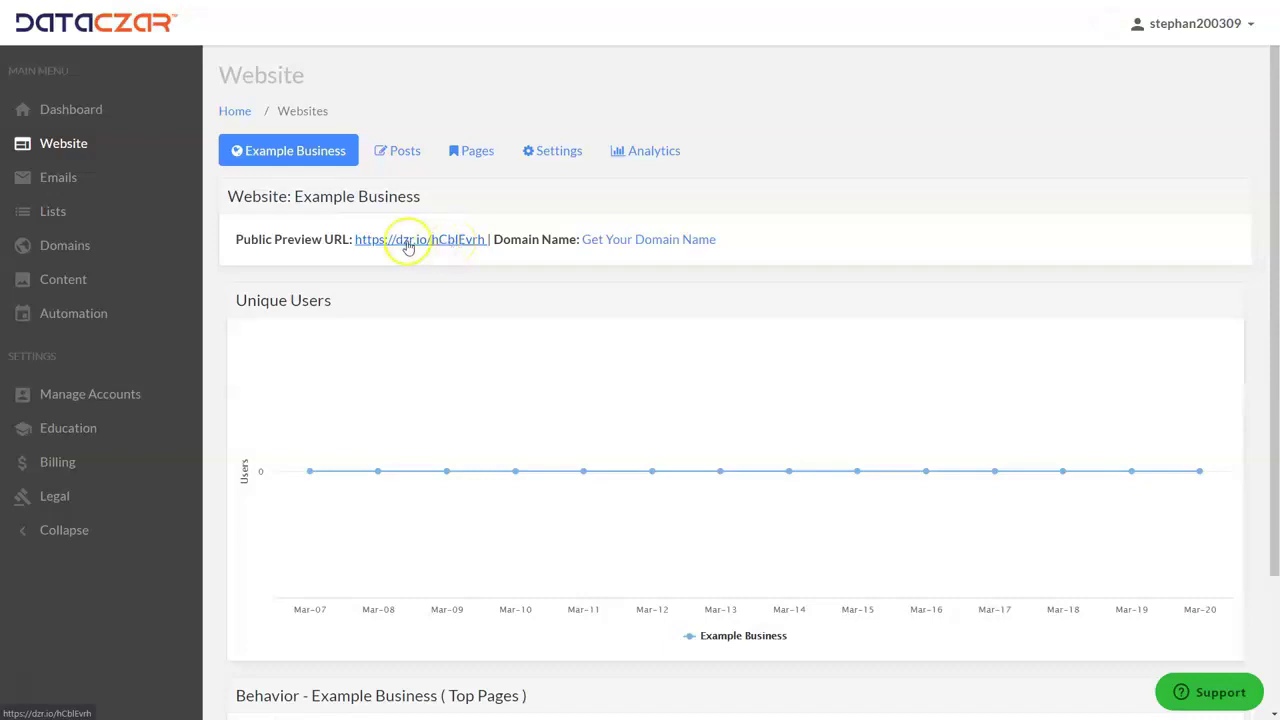
left_click_drag(745, 240, 569, 239)
left_click(868, 246)
left_click(465, 241)
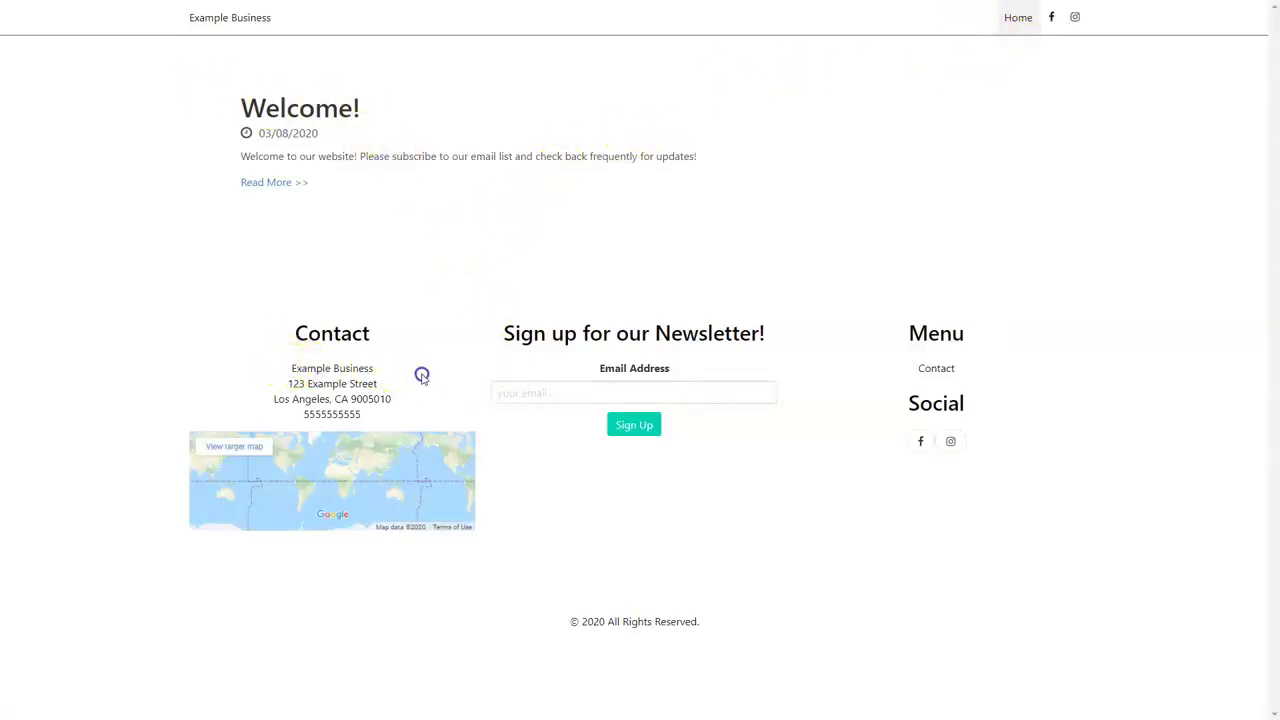
Highlight the preview site's contact address and follow its Facebook link.
left_click_drag(400, 412, 283, 366)
left_click(817, 223)
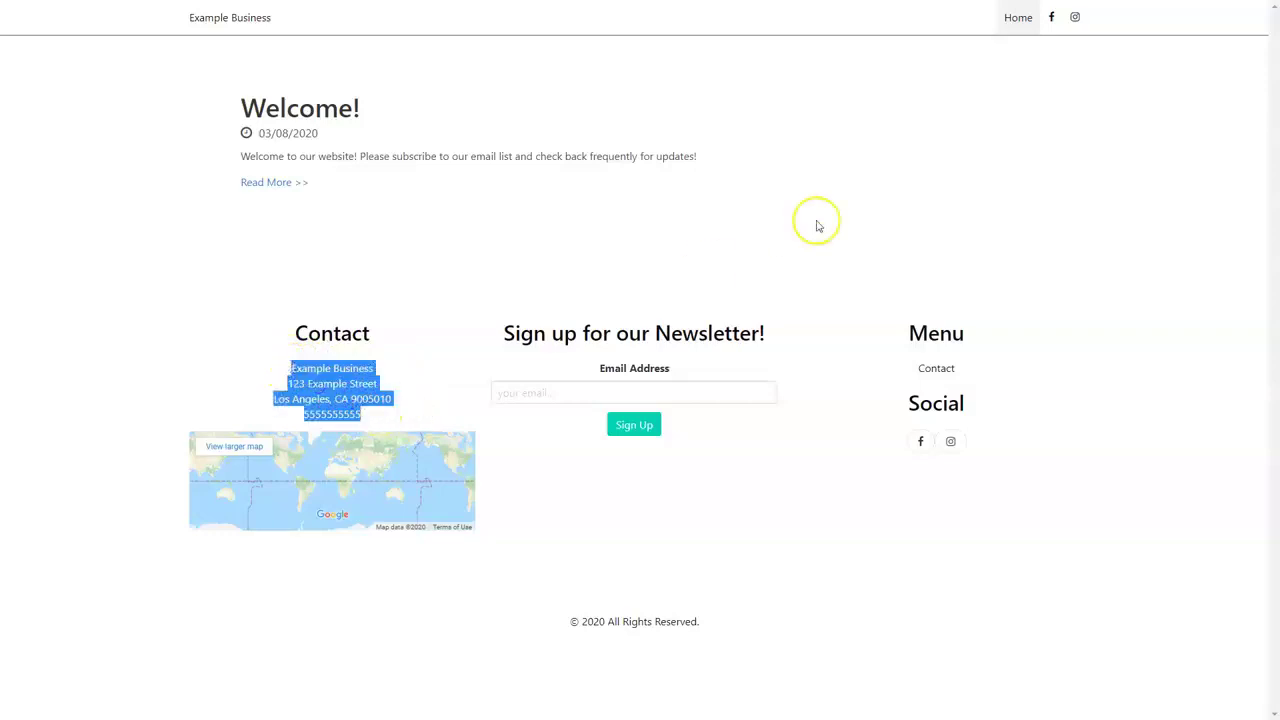
left_click(1055, 20)
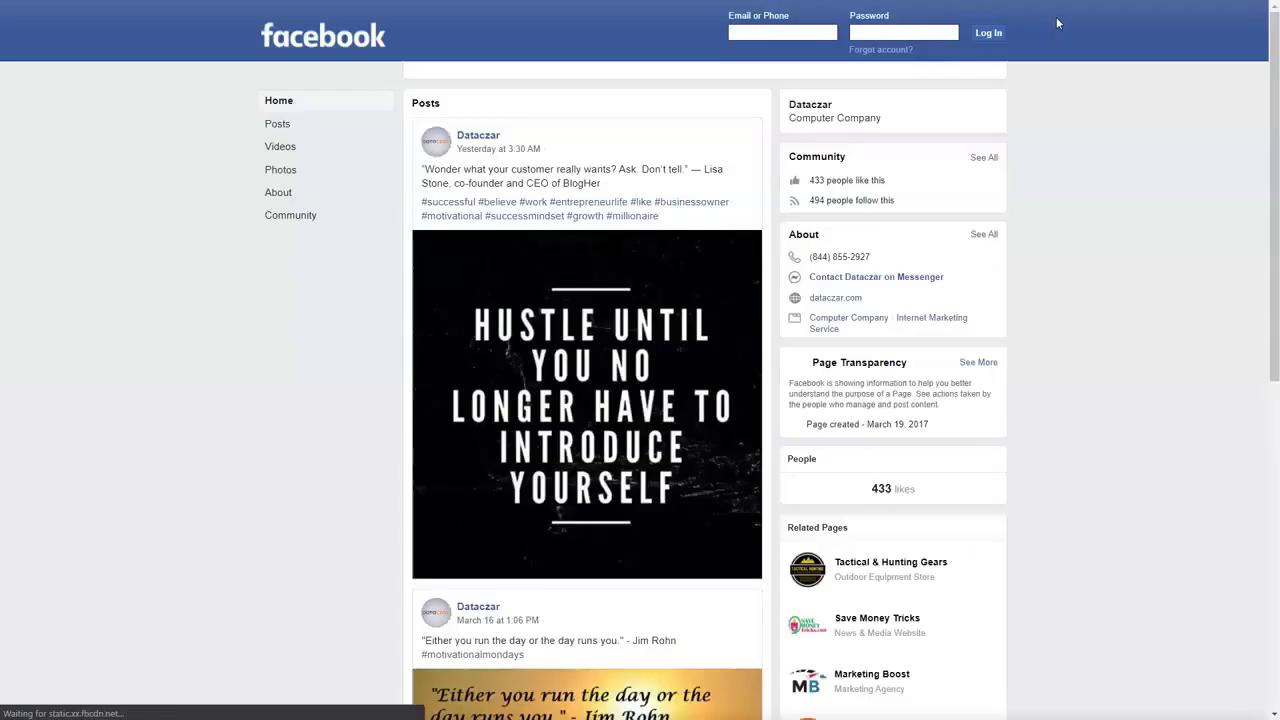
left_click(1051, 21)
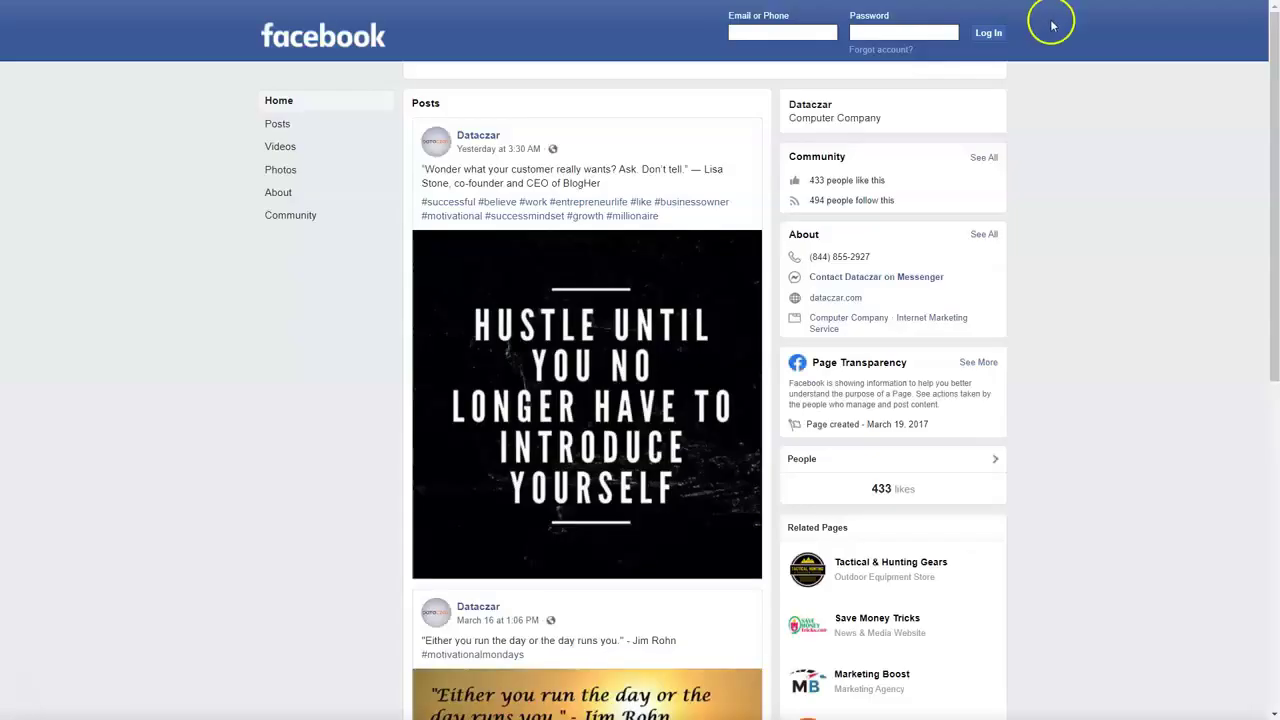
key("ctrl+w")
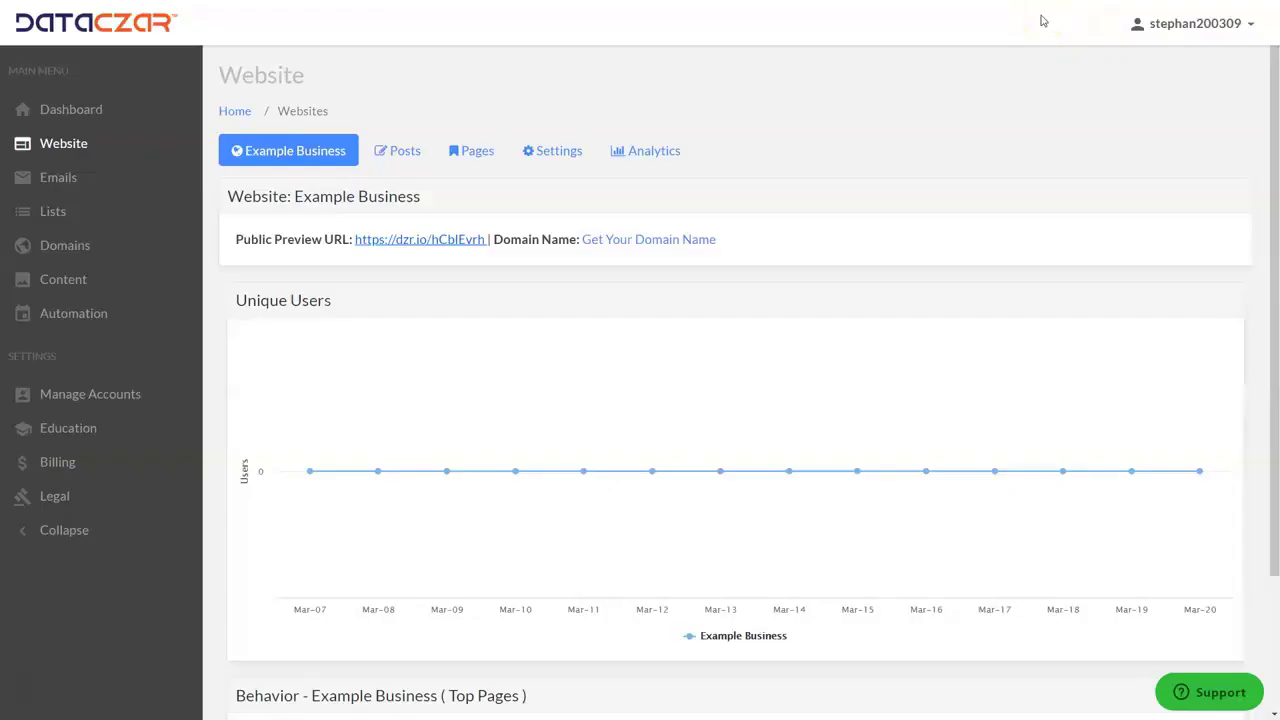
Open the preview's Instagram link and cycle through the Instagram, Facebook and preview tabs.
key("ctrl+Tab")
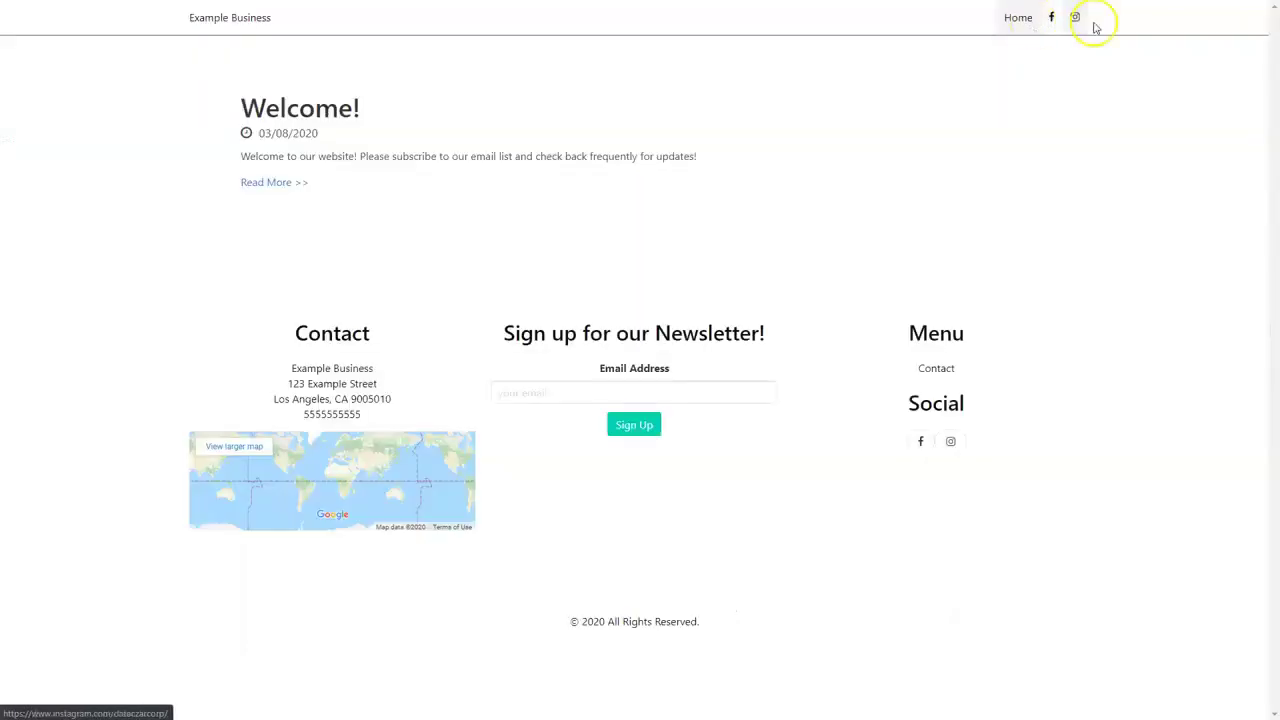
left_click(1076, 18)
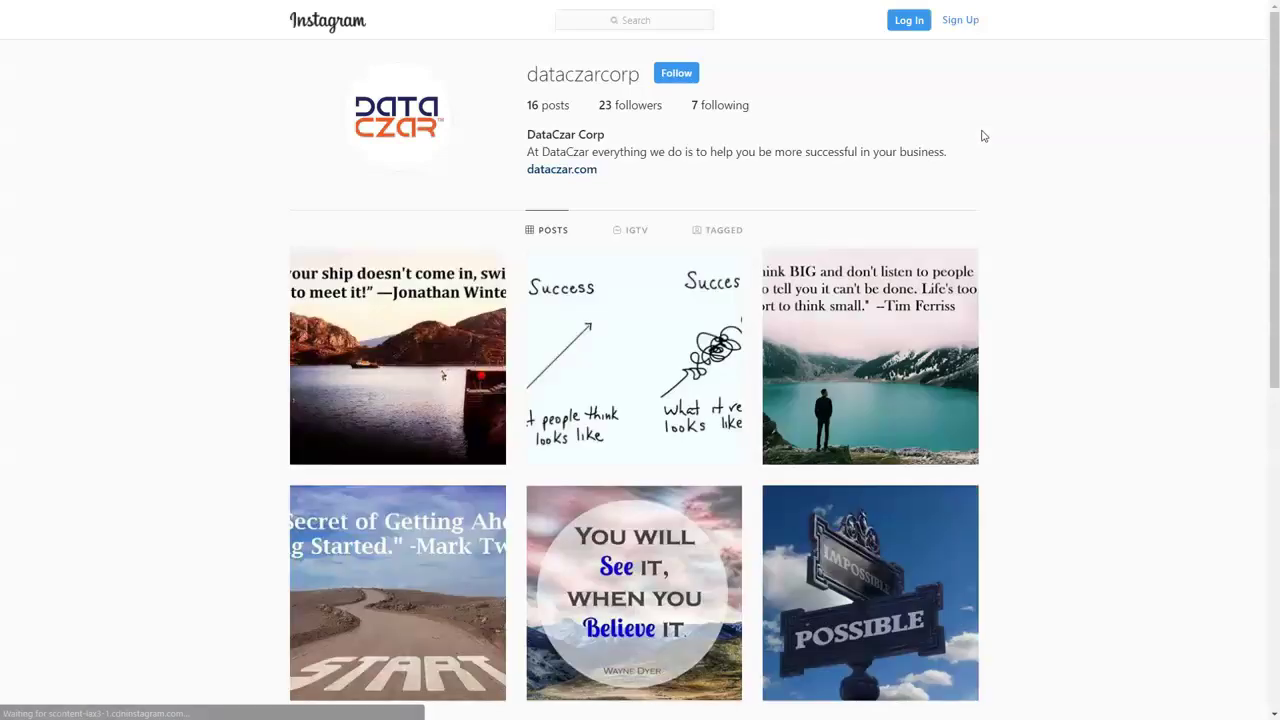
key("ctrl+Tab")
key("ctrl+Tab")
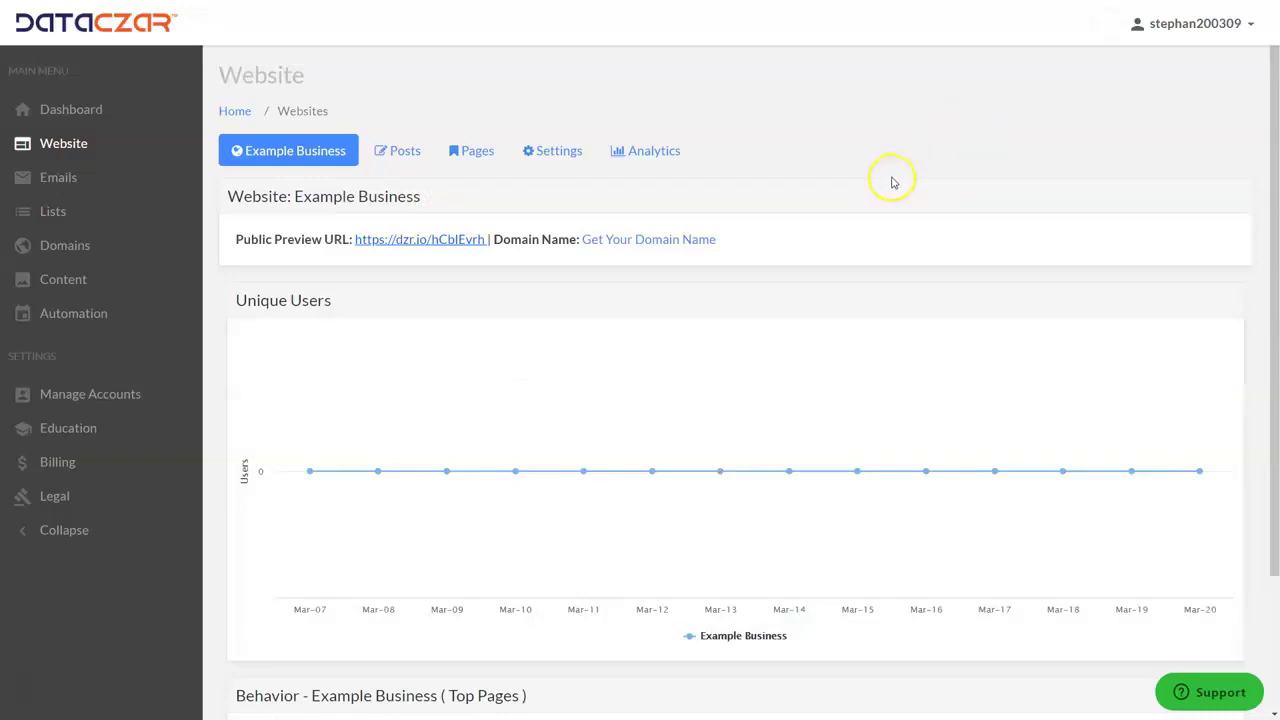
key("ctrl+Tab")
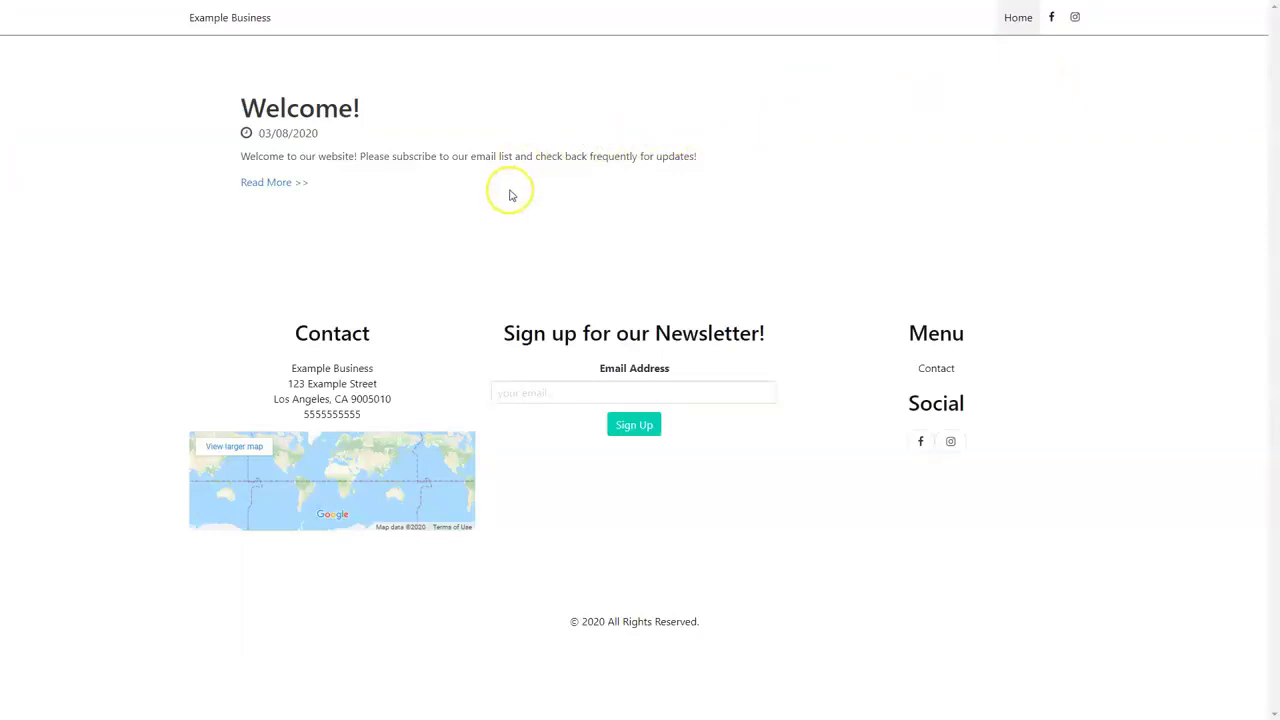
key("ctrl+Tab")
key("ctrl+Tab")
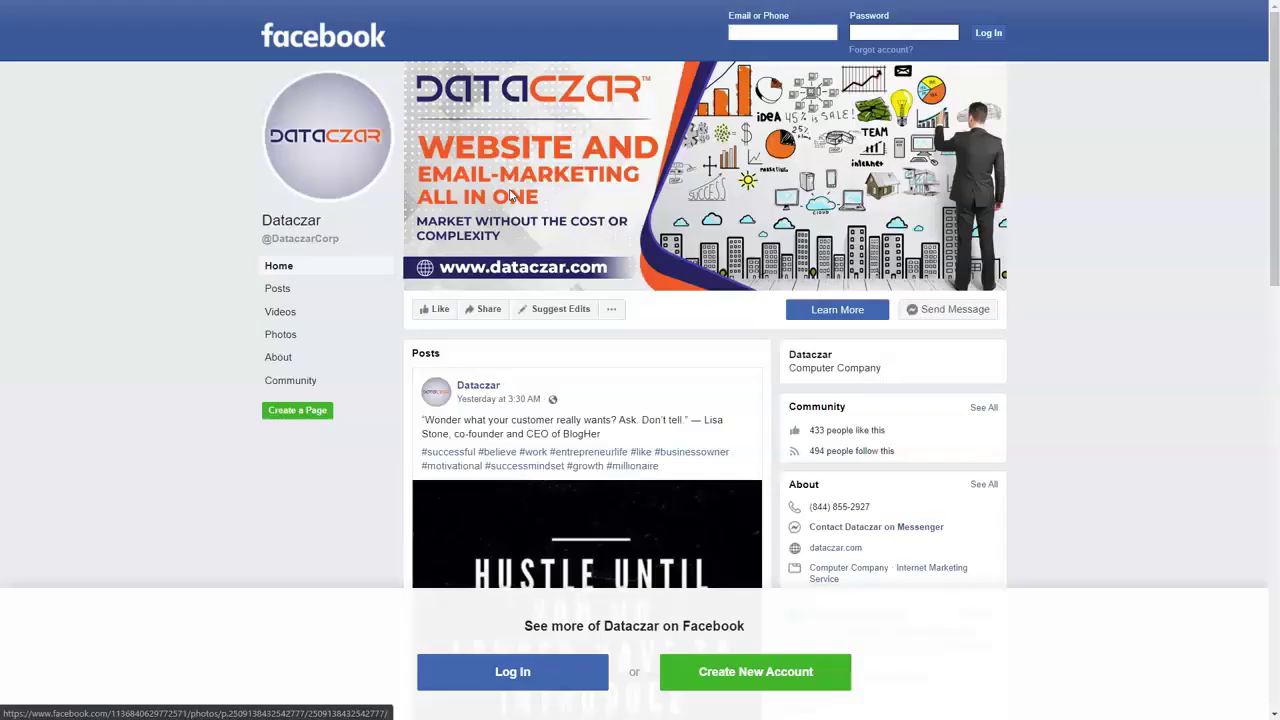
key("ctrl+Tab")
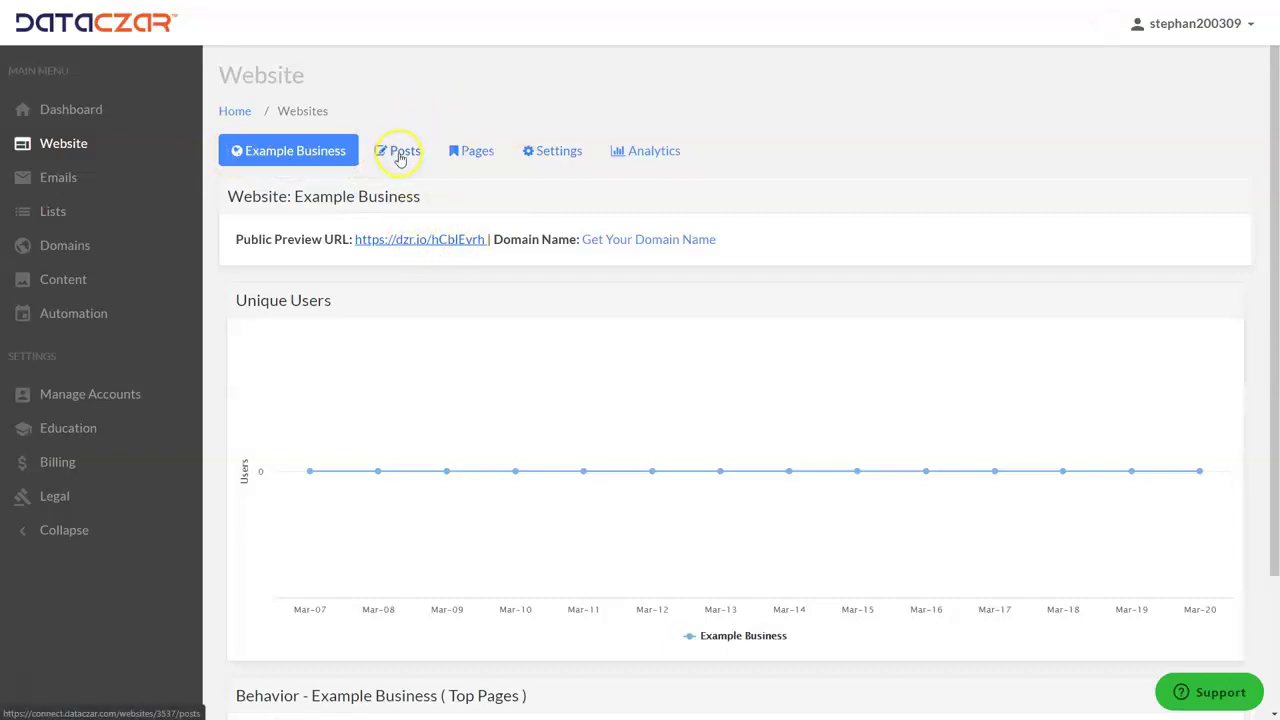
Browse the Posts and Pages tabs, ending on Settings with the Main template.
left_click(414, 155)
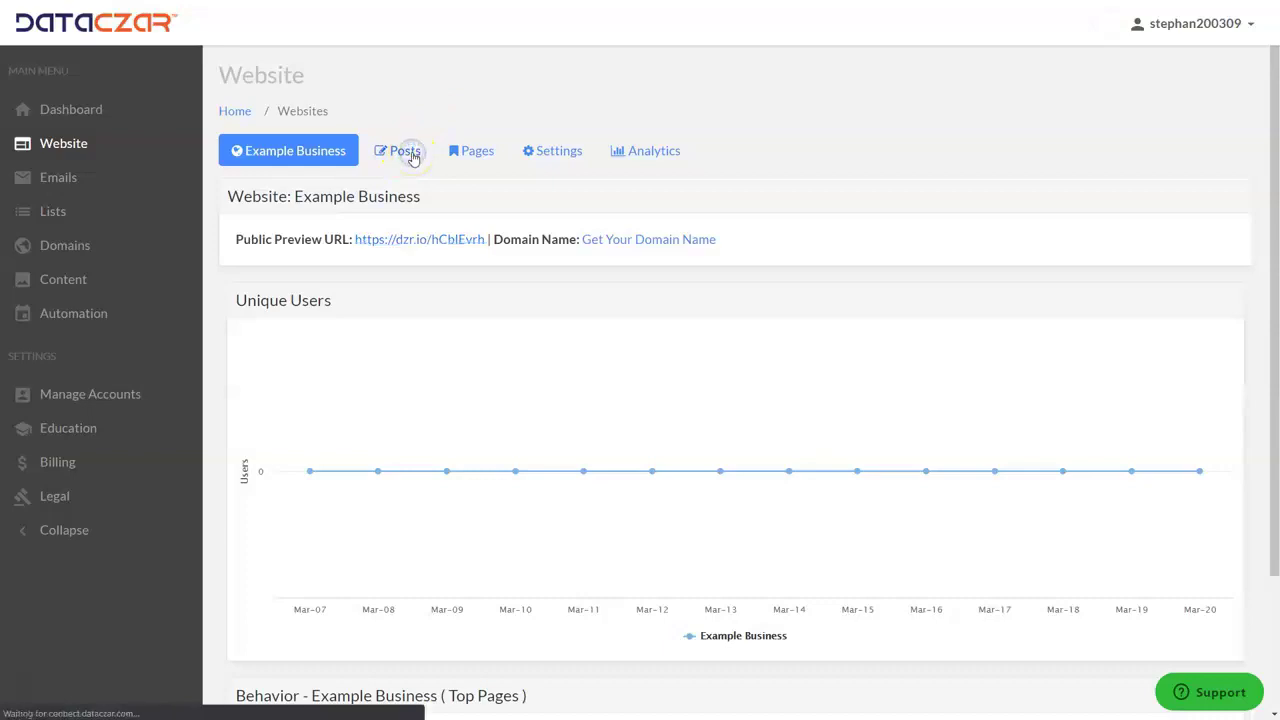
left_click(479, 154)
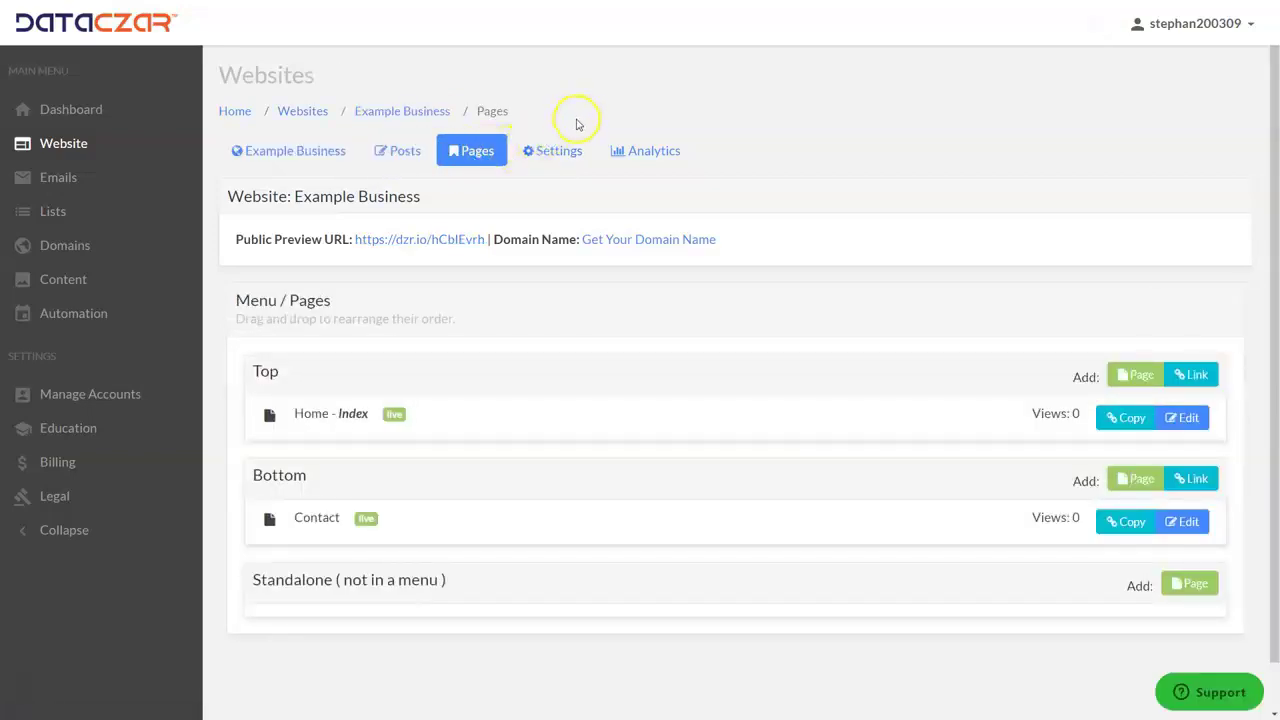
left_click(561, 151)
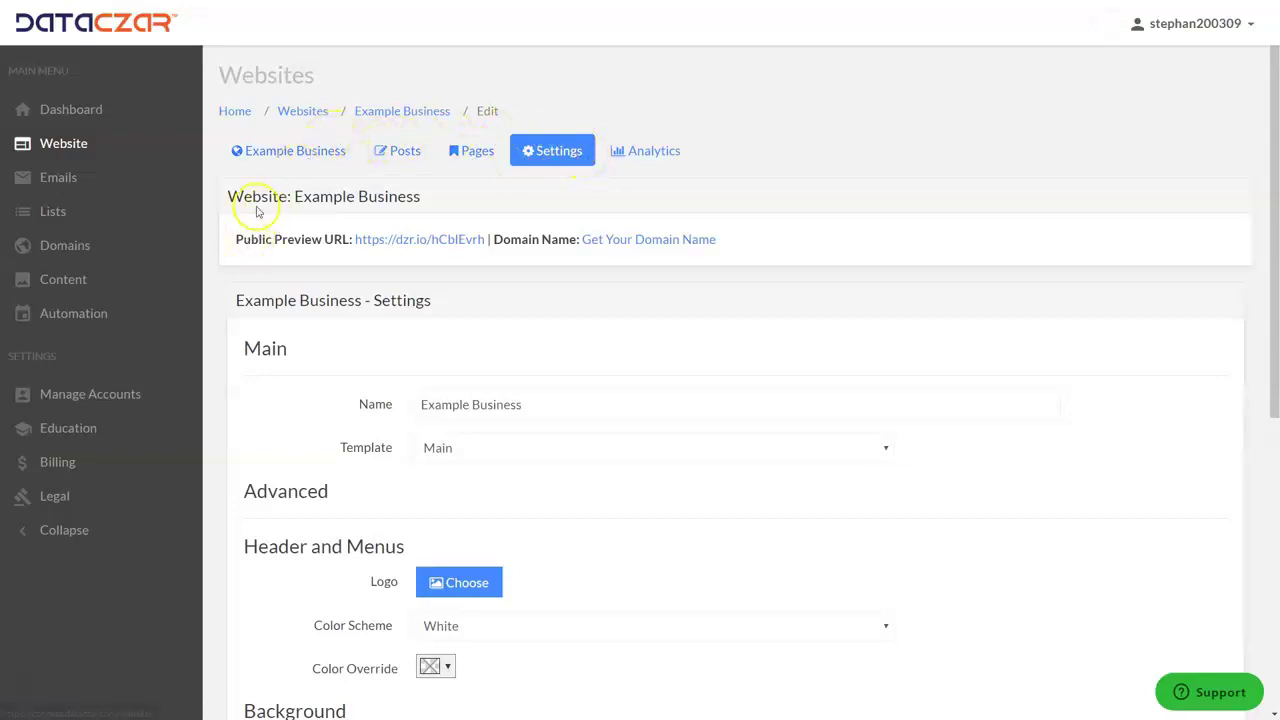
Browse the Education videos and eBooks, highlight two video titles, then view the Example Business account details.
left_click(66, 432)
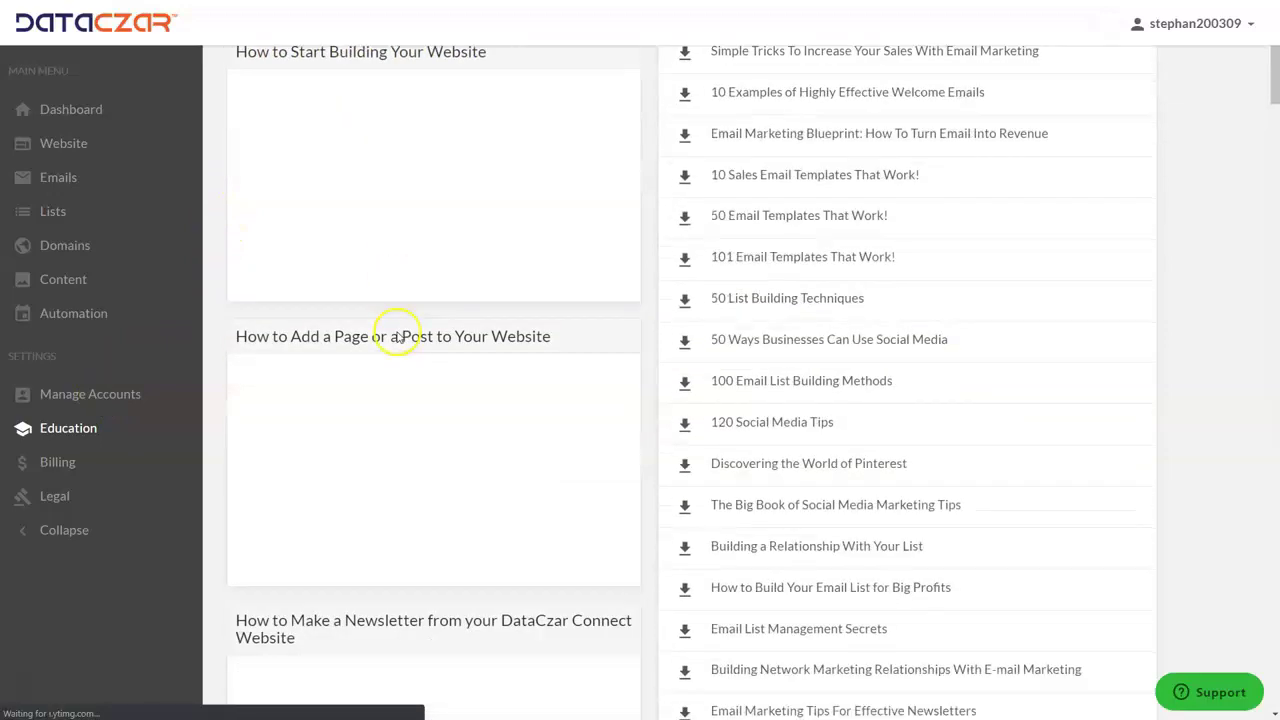
scroll(397, 334, "down", 4)
scroll(397, 338, "up", 5)
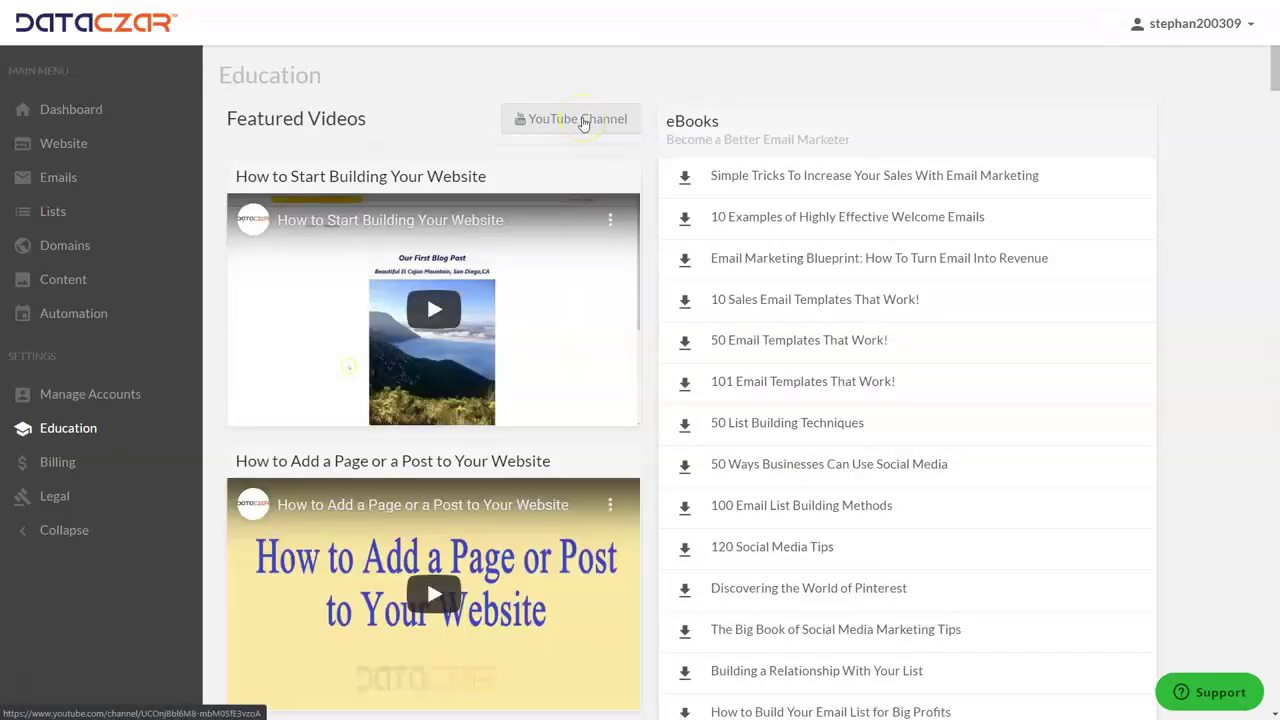
left_click_drag(222, 176, 520, 180)
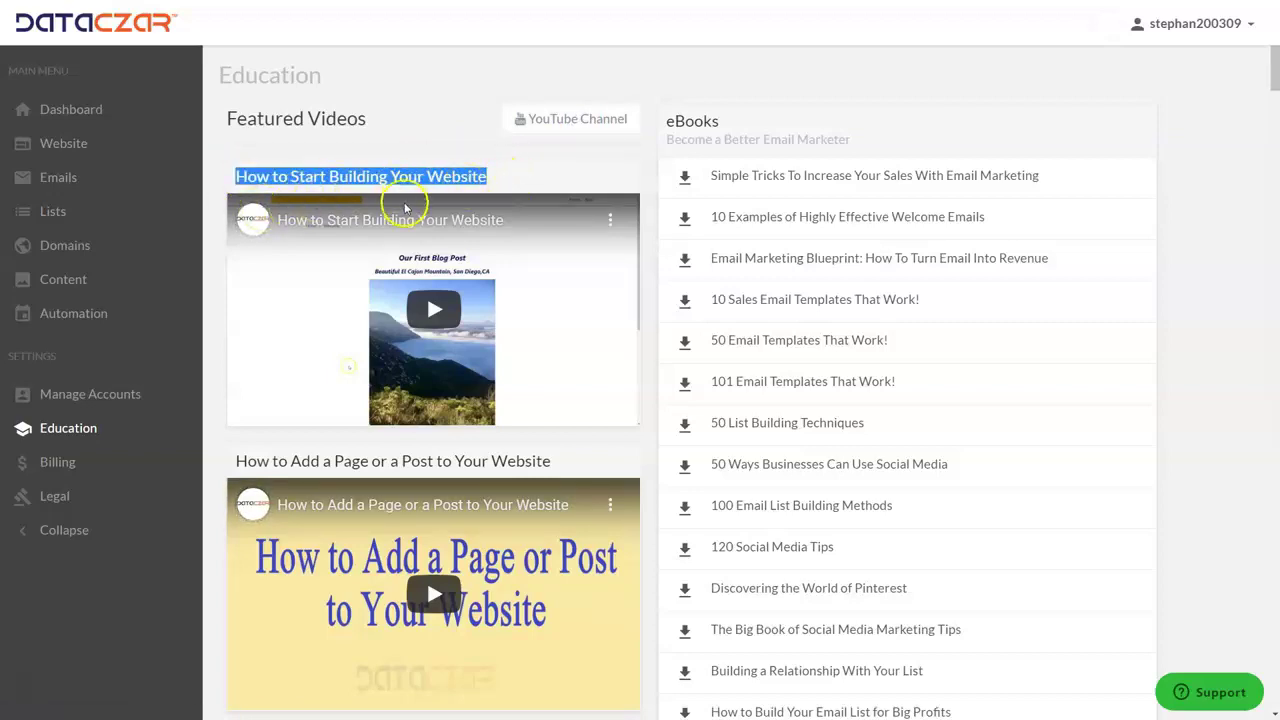
left_click_drag(350, 461, 583, 463)
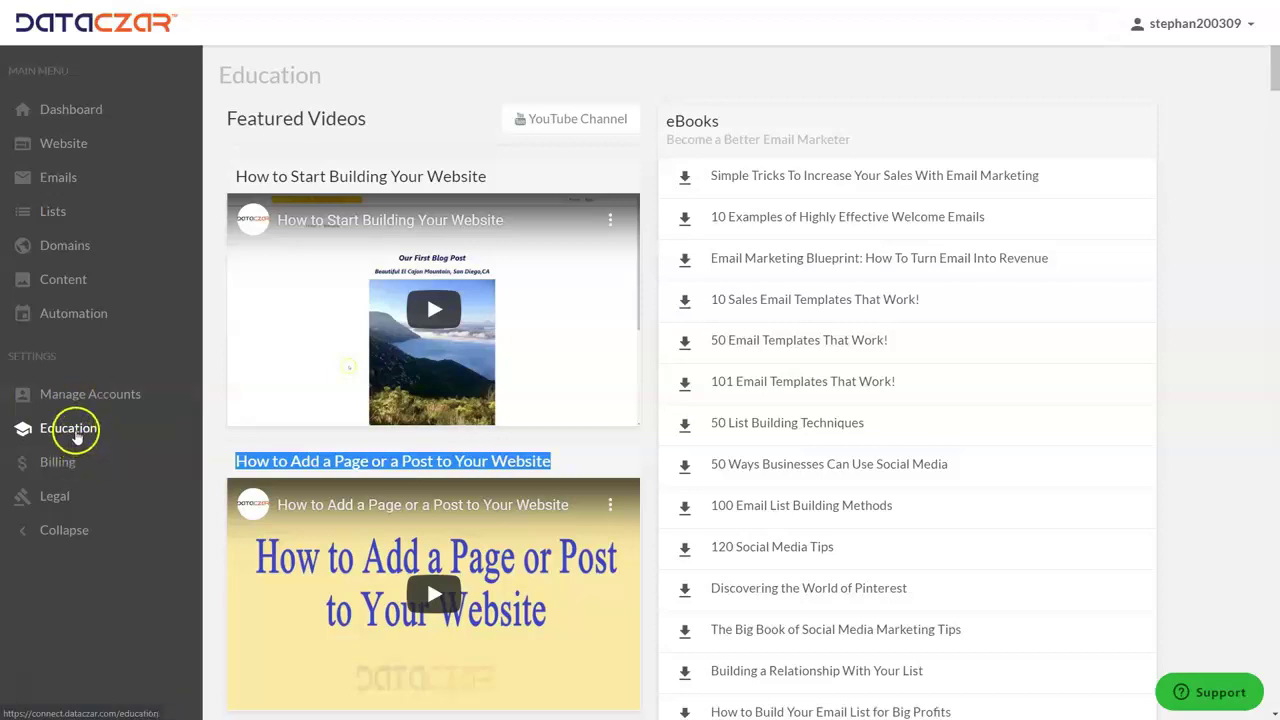
left_click(75, 398)
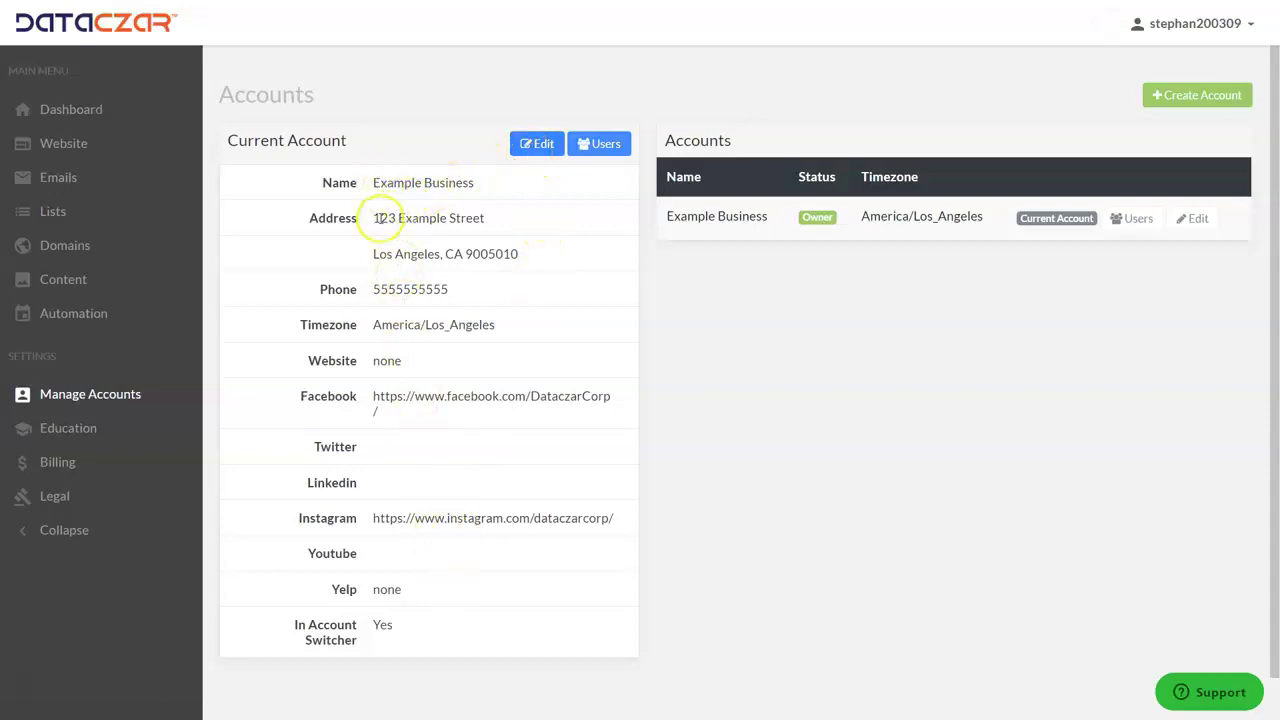
left_click_drag(379, 218, 543, 290)
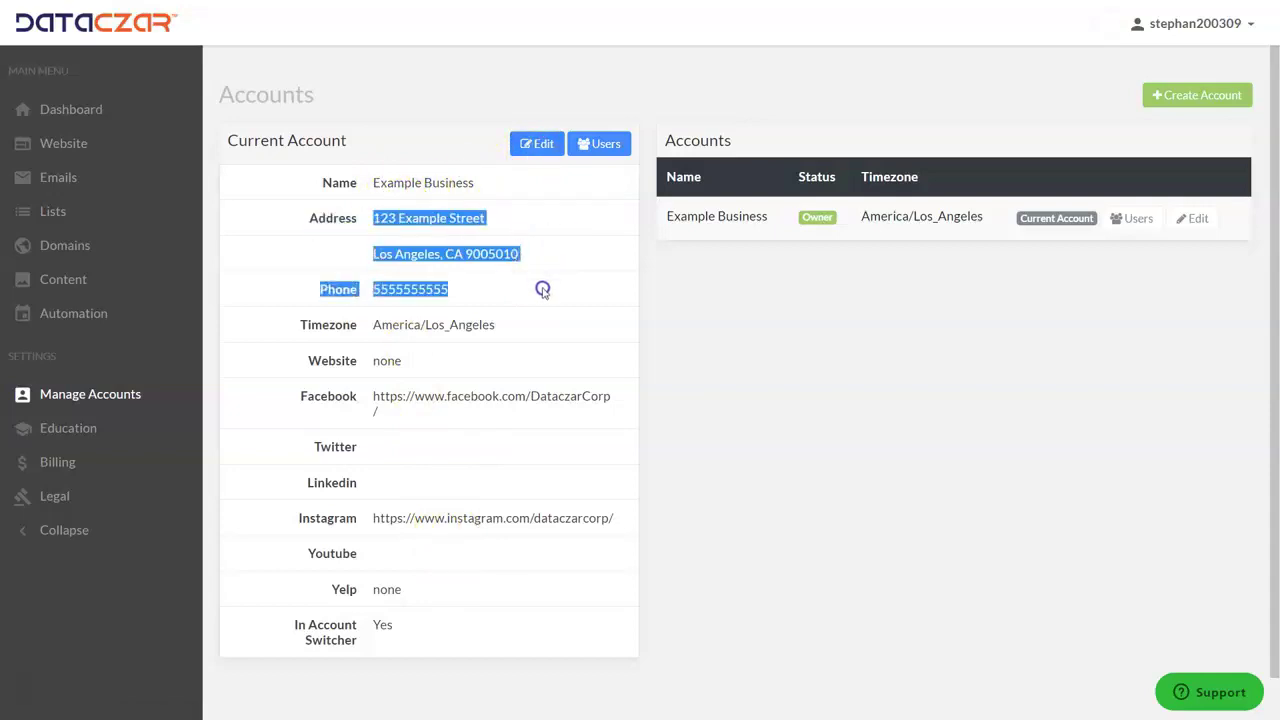
left_click(551, 284)
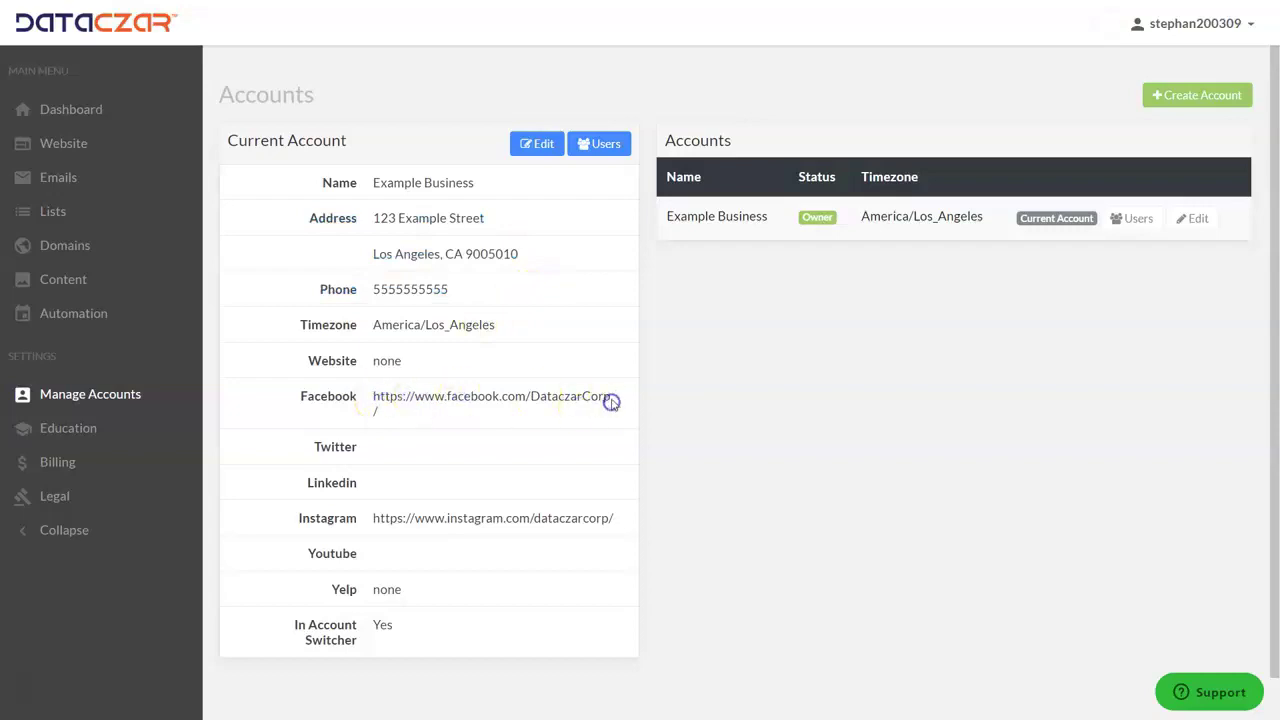
left_click_drag(384, 518, 508, 520)
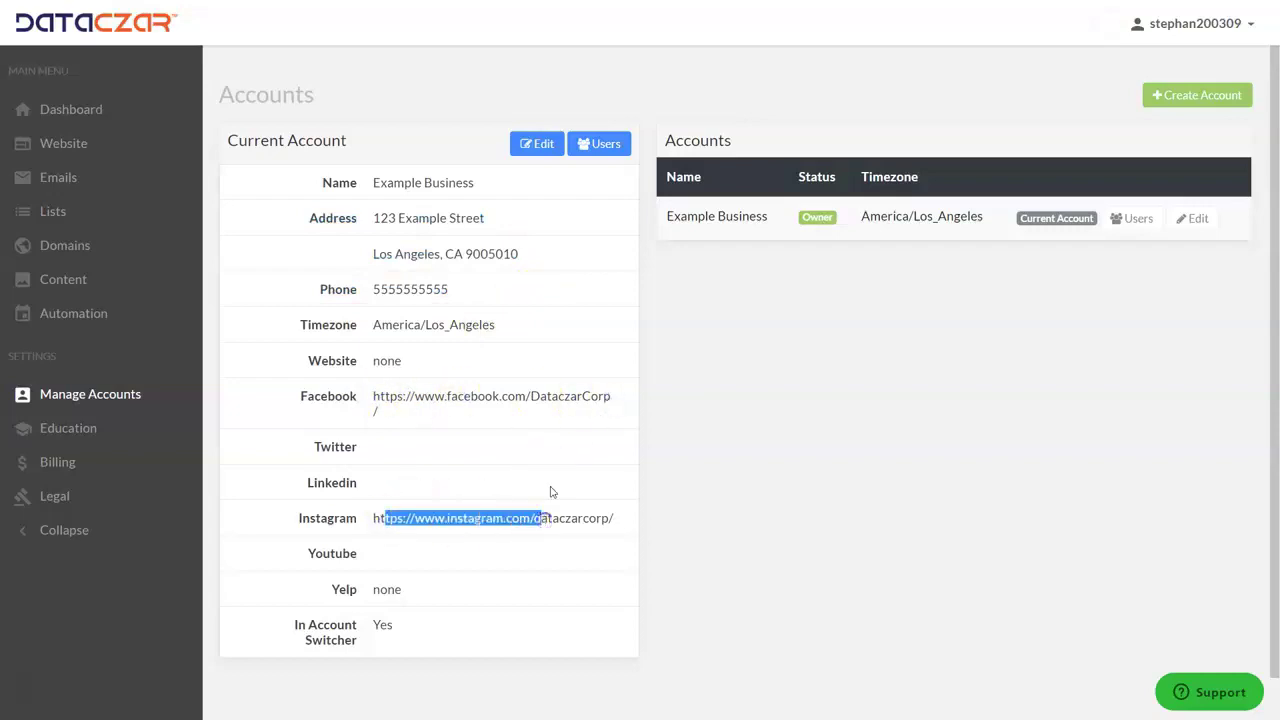
left_click(632, 440)
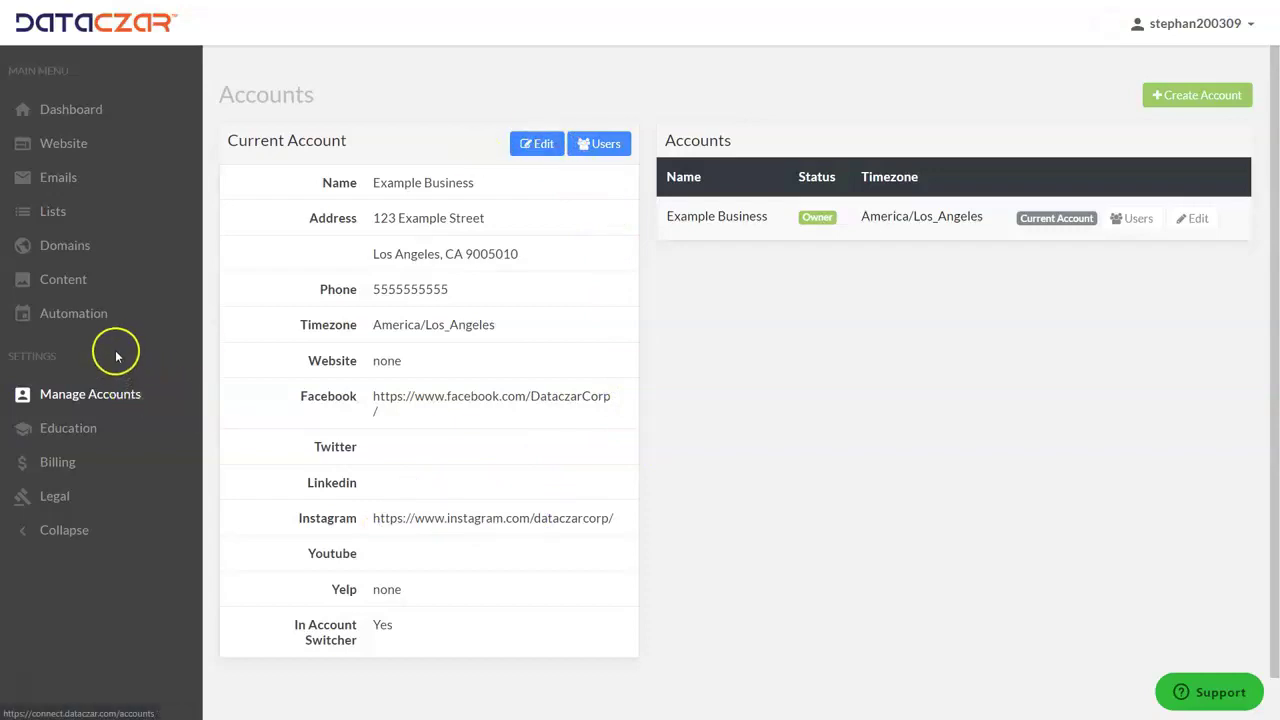
Revisit Education, the Example Business account details and the website overview, then return to the Dashboard.
left_click(78, 433)
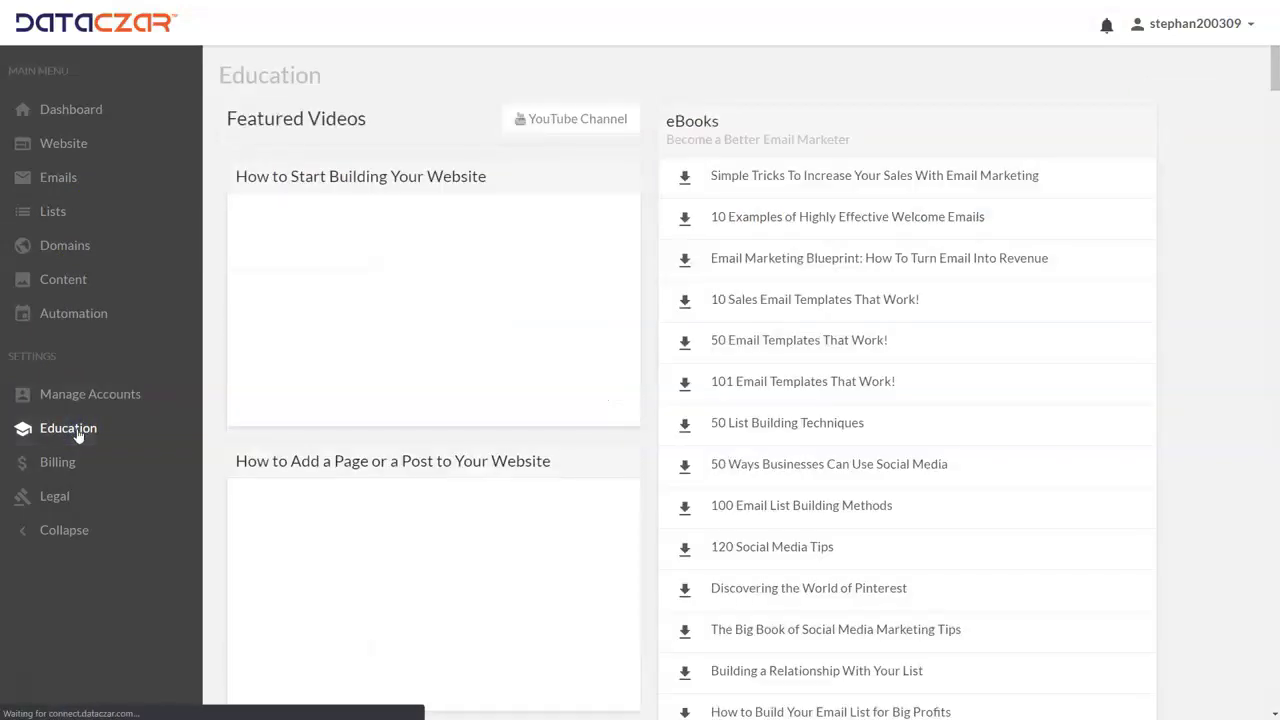
left_click(87, 400)
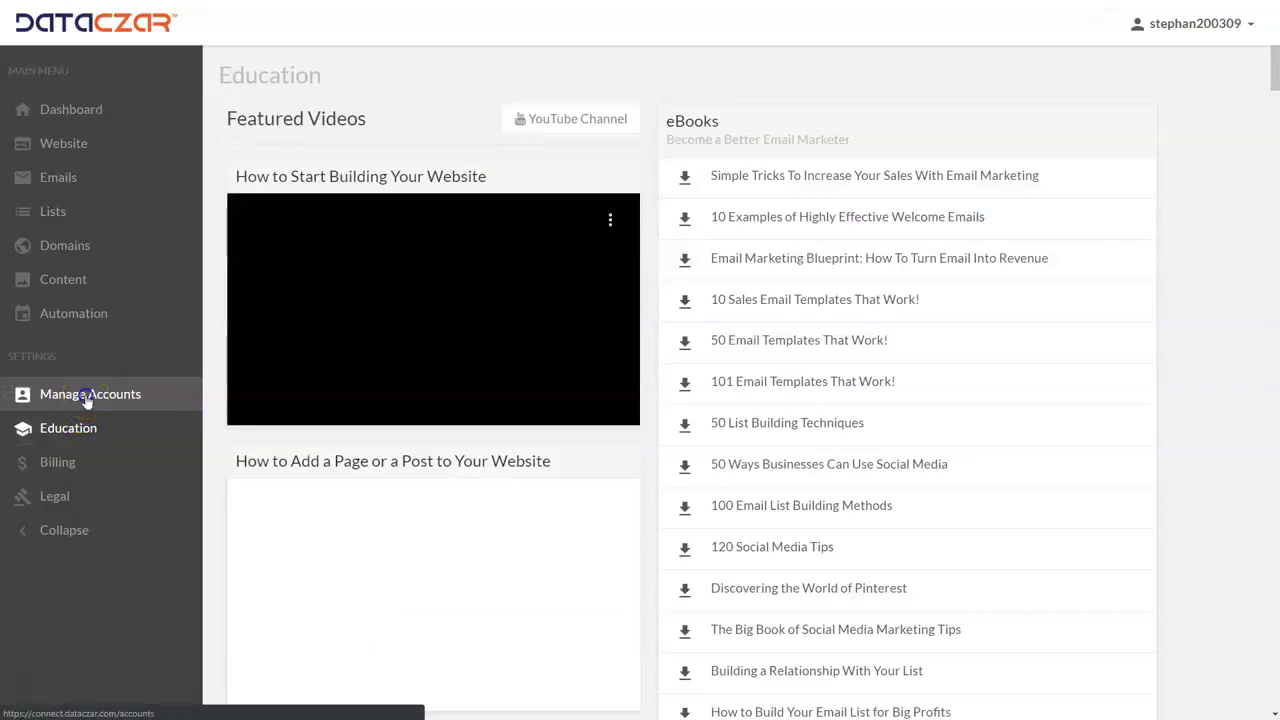
left_click(67, 146)
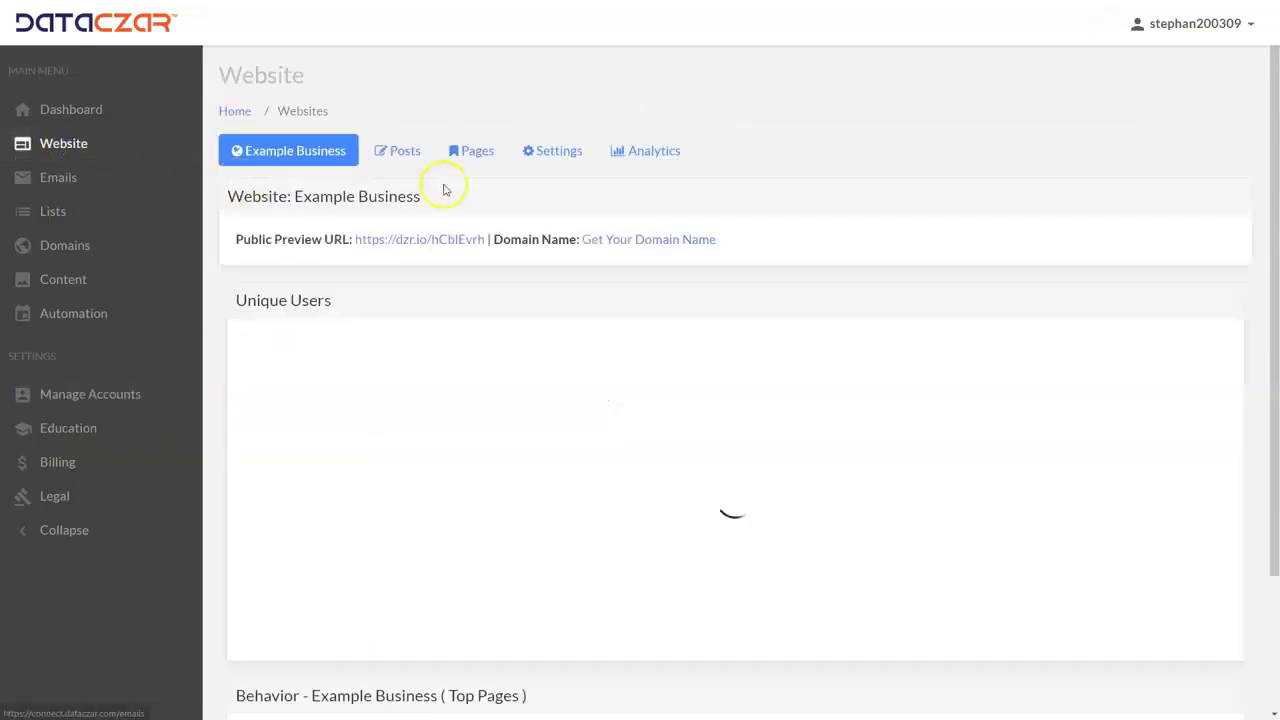
left_click(475, 163)
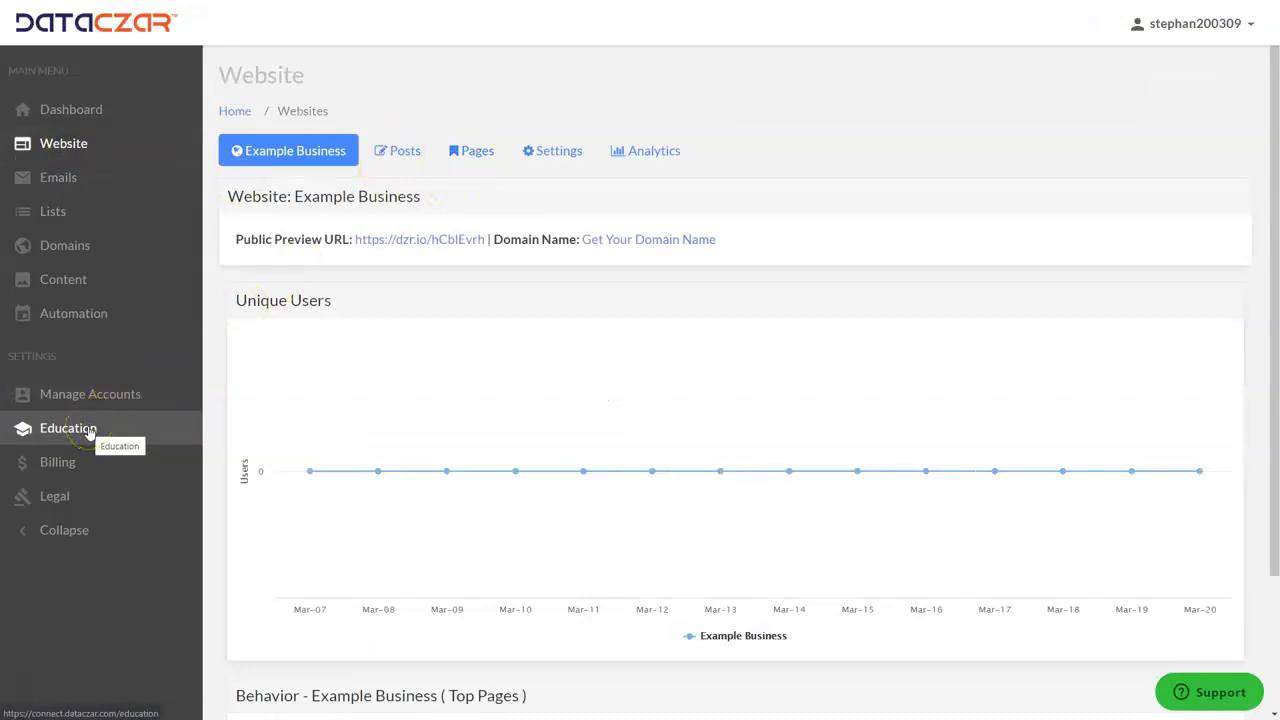
left_click(97, 112)
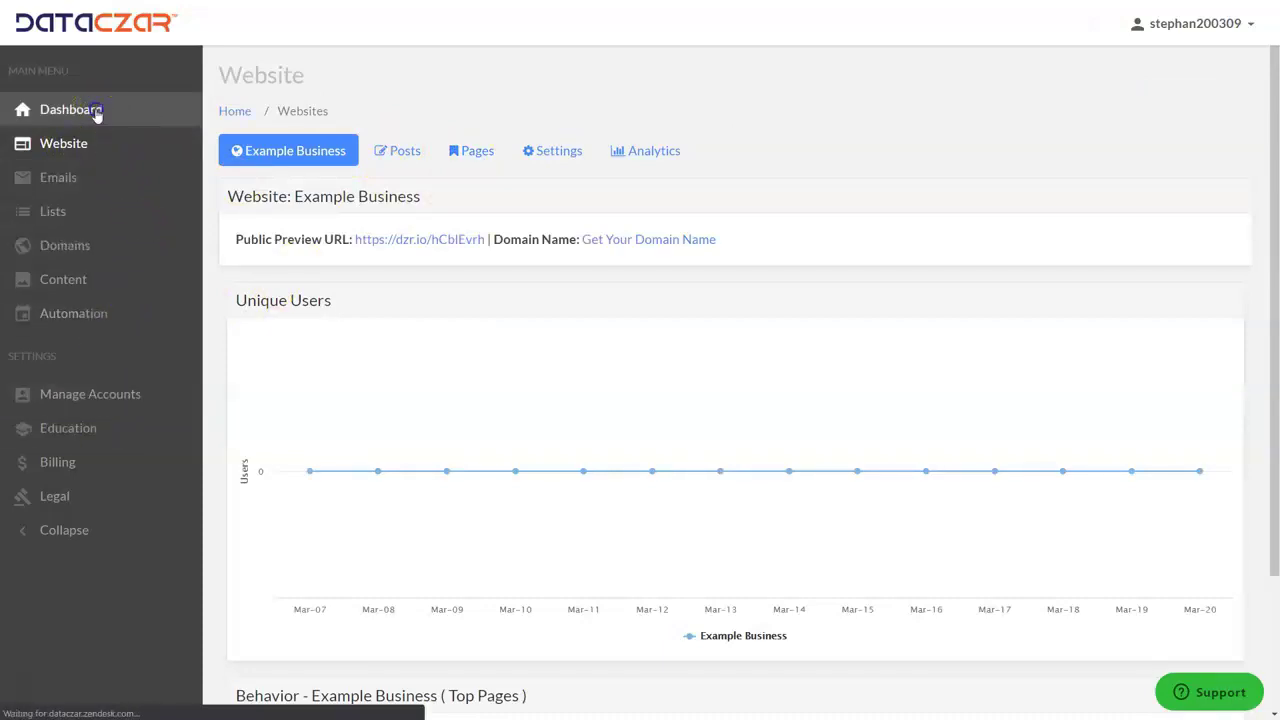